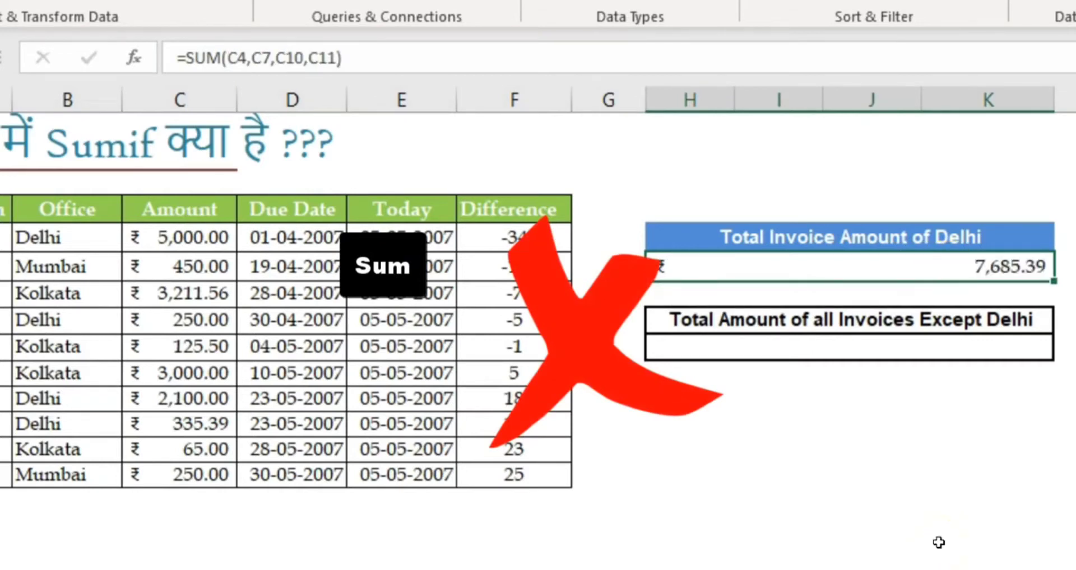
Replace the total invoice amount formula for Delhi with =SUMIF(B4:B13,"delhi",C4:C13).
key(Delete)
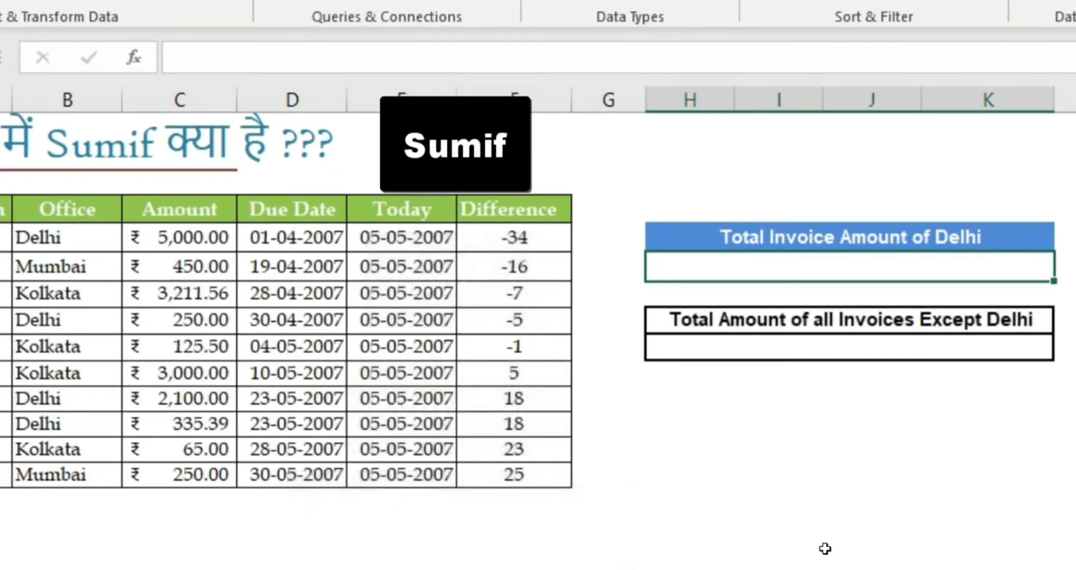
text(=sumif)
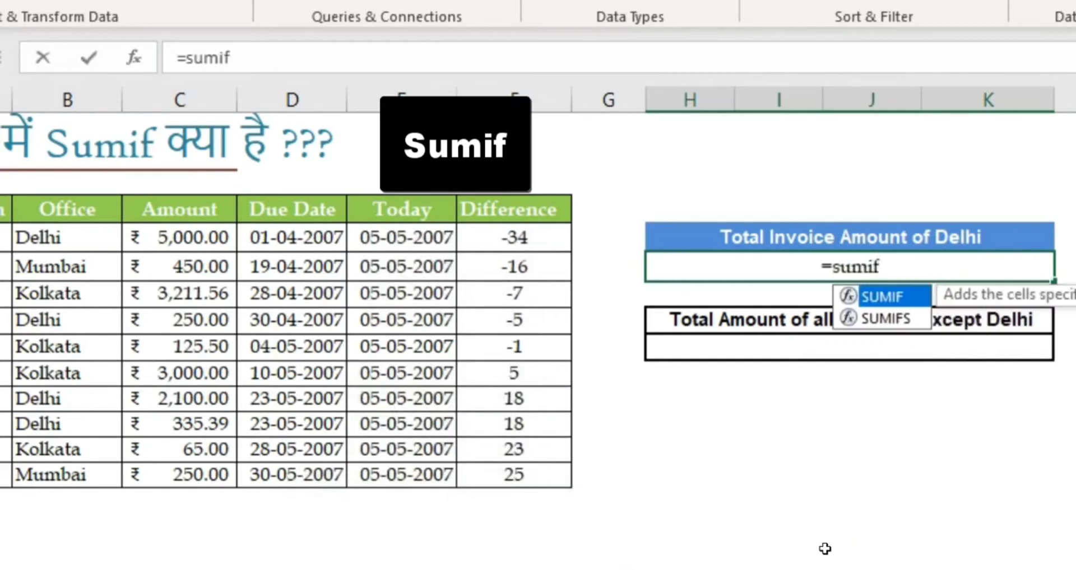
key(Tab)
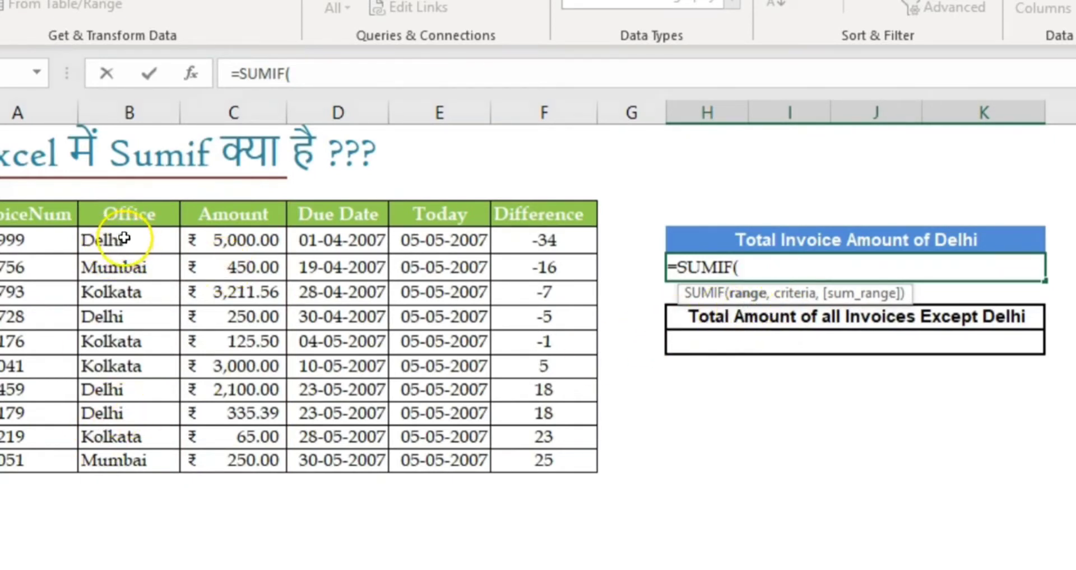
drag(123, 239, 124, 460)
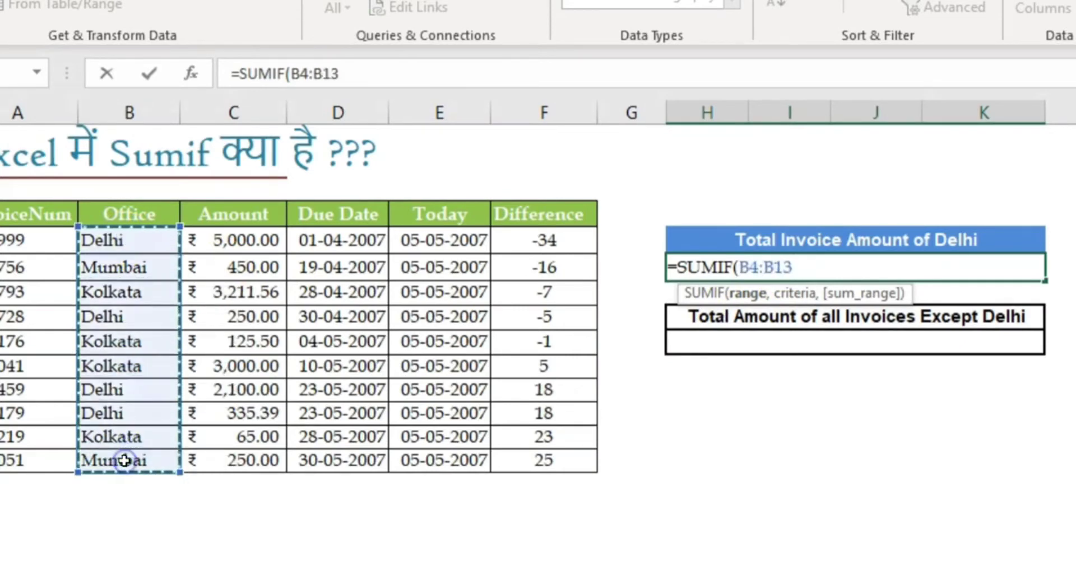
text(,)
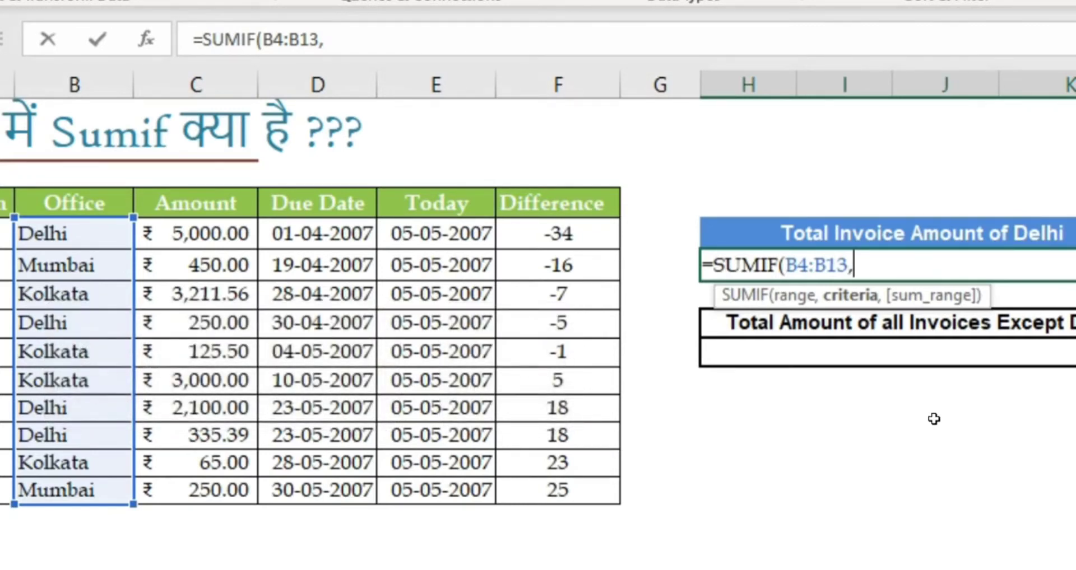
text("delhi)
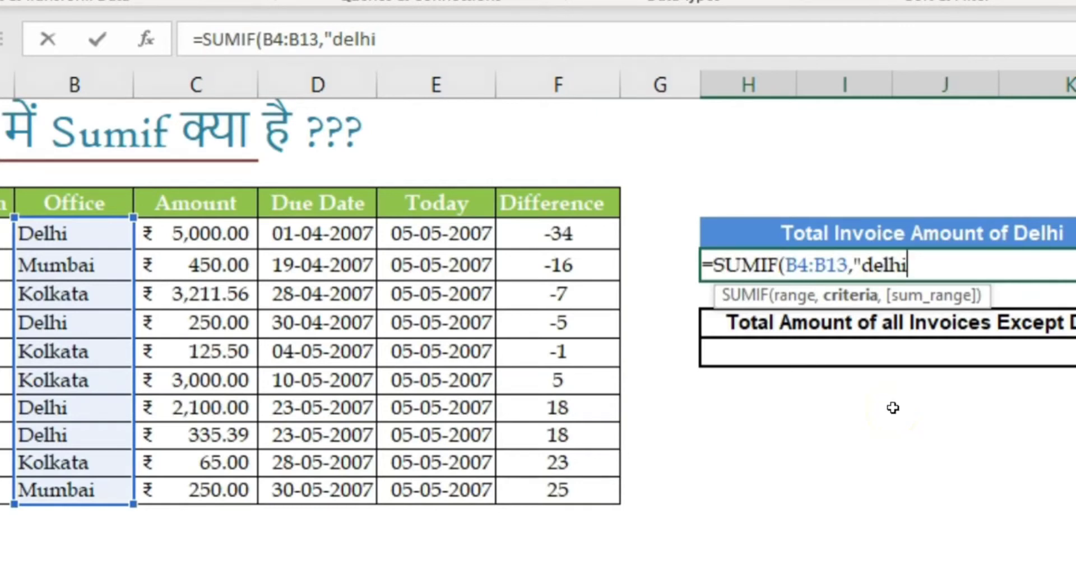
text(",)
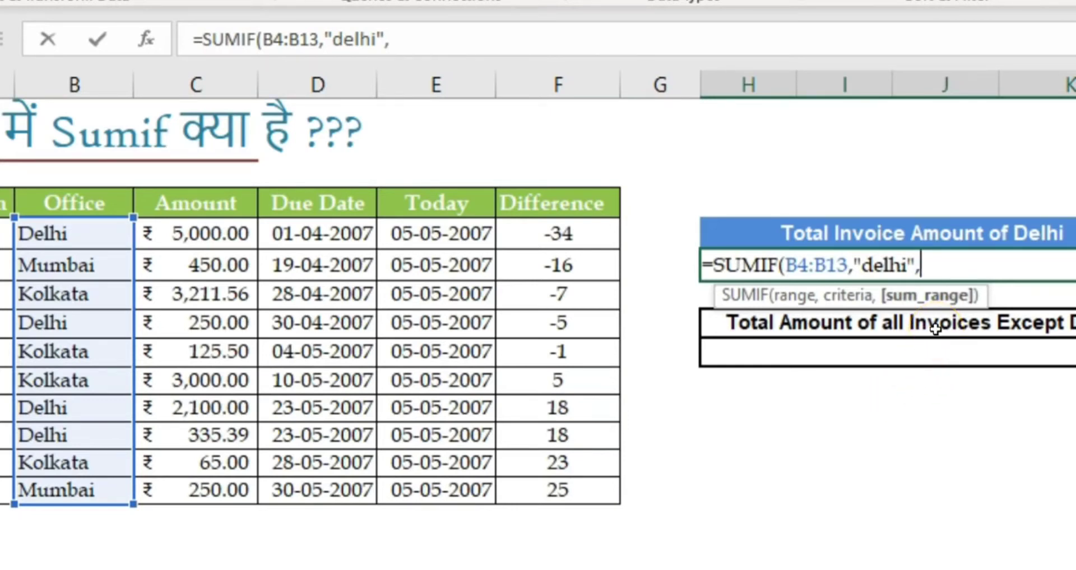
drag(221, 231, 217, 487)
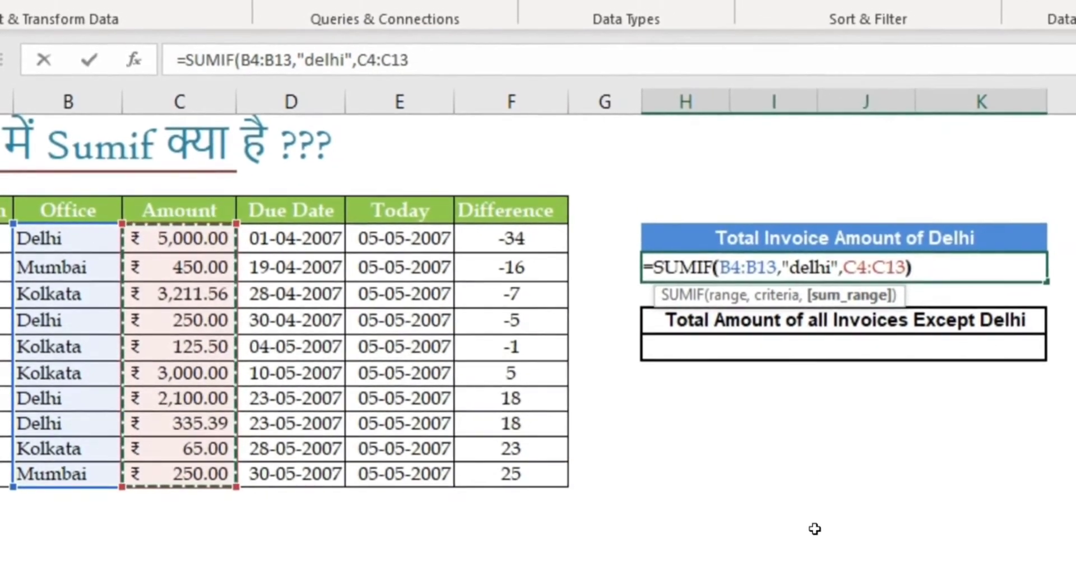
text())
key(Return)
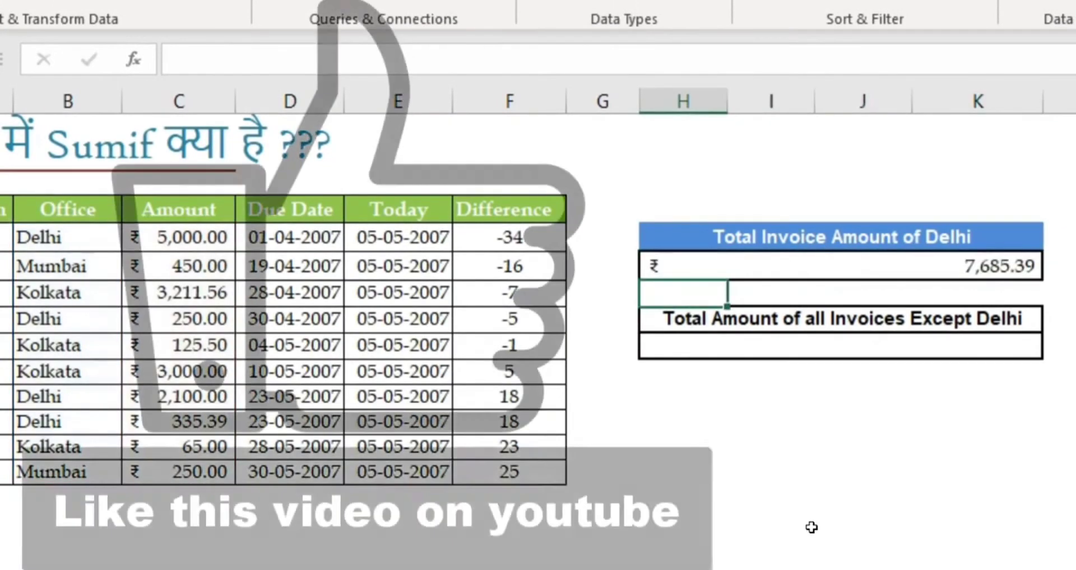
key(Up)
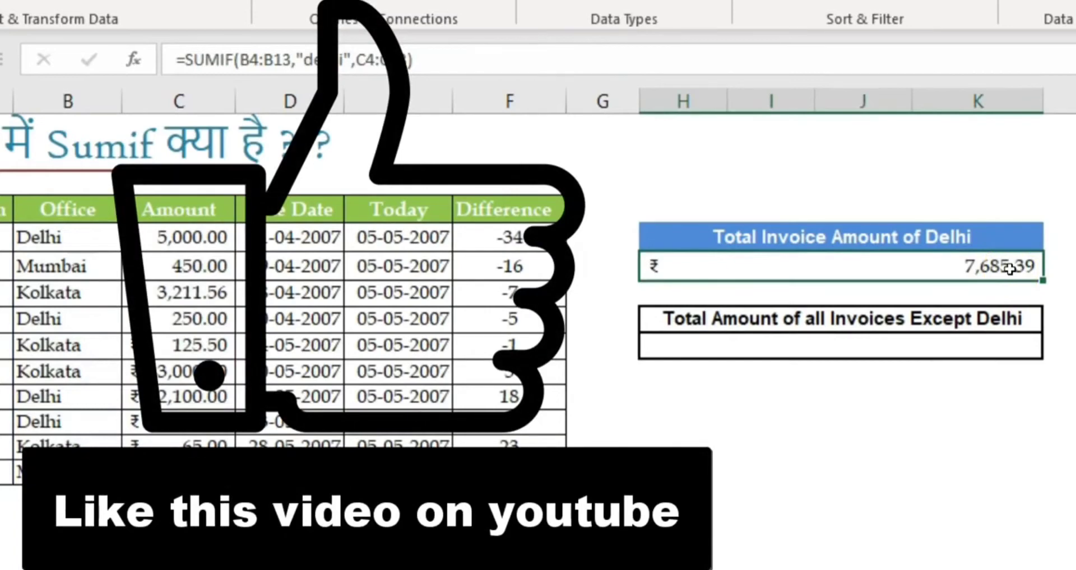
Check the Delhi total by filtering the Office column to Delhi and selecting the visible Amount values, and remove the filter.
click(88, 208)
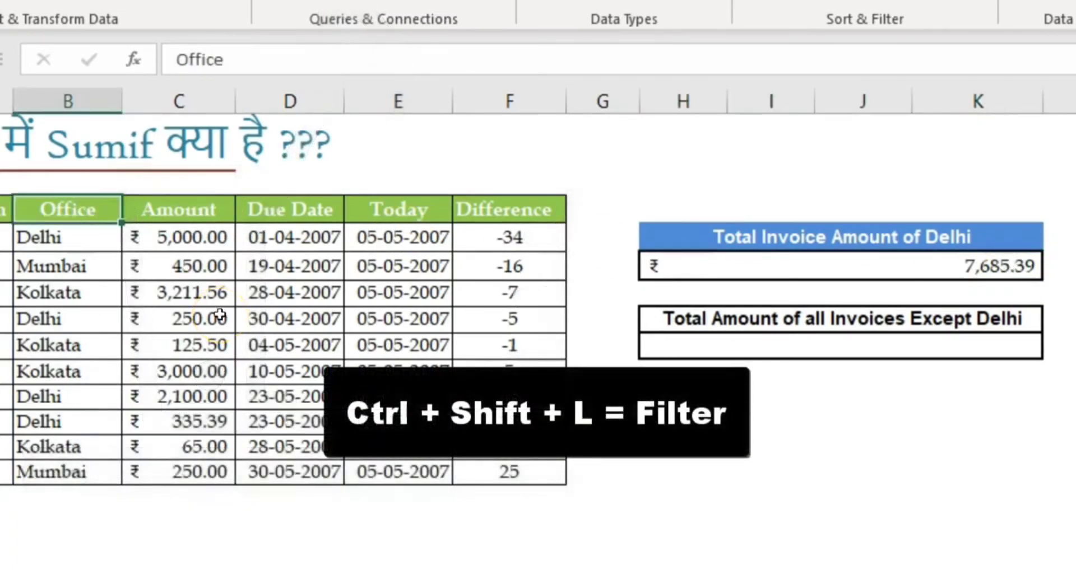
key(ctrl+shift+l)
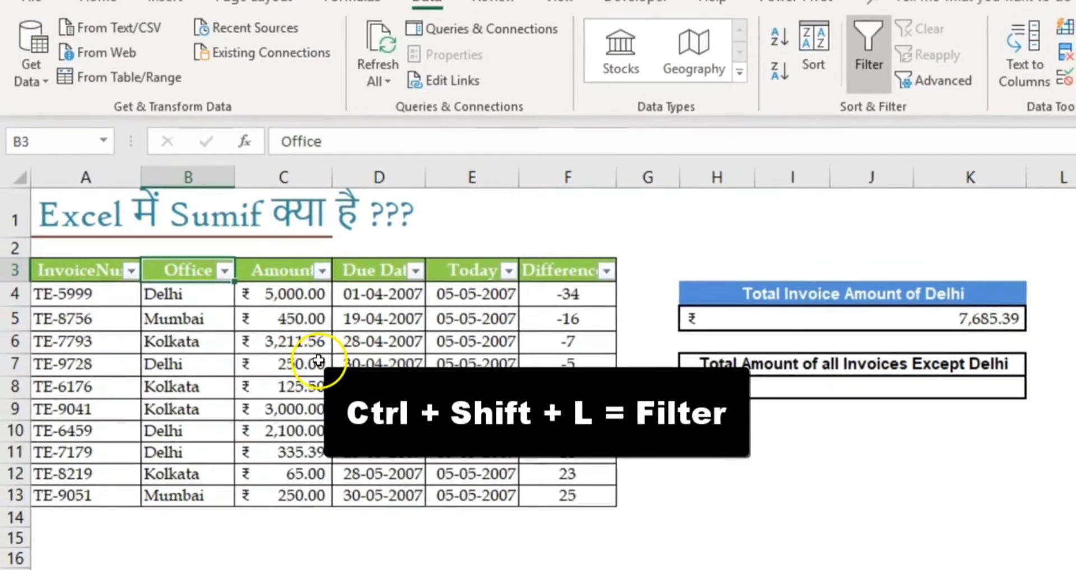
click(224, 271)
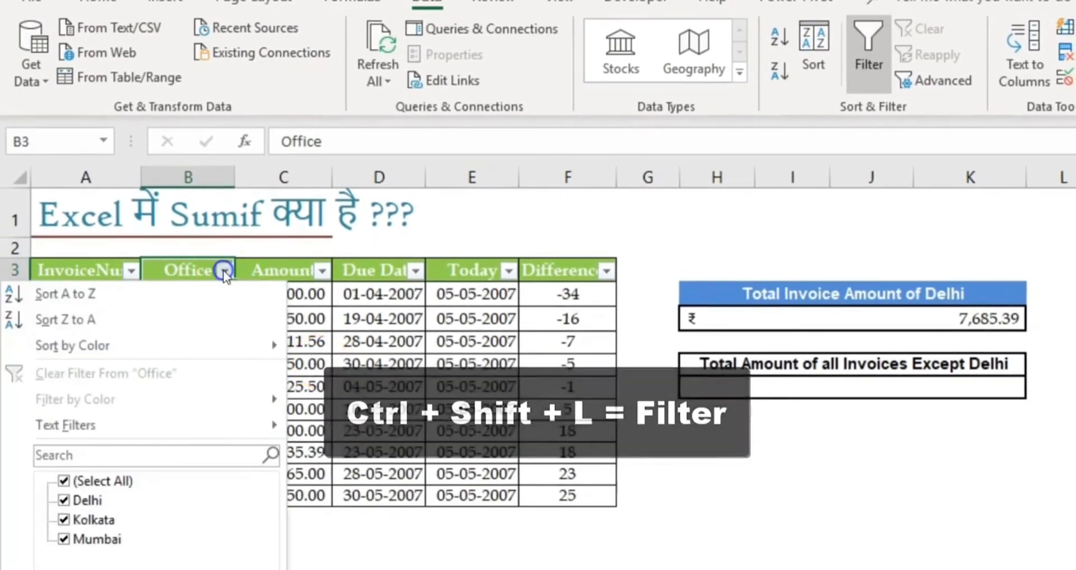
click(61, 480)
click(64, 501)
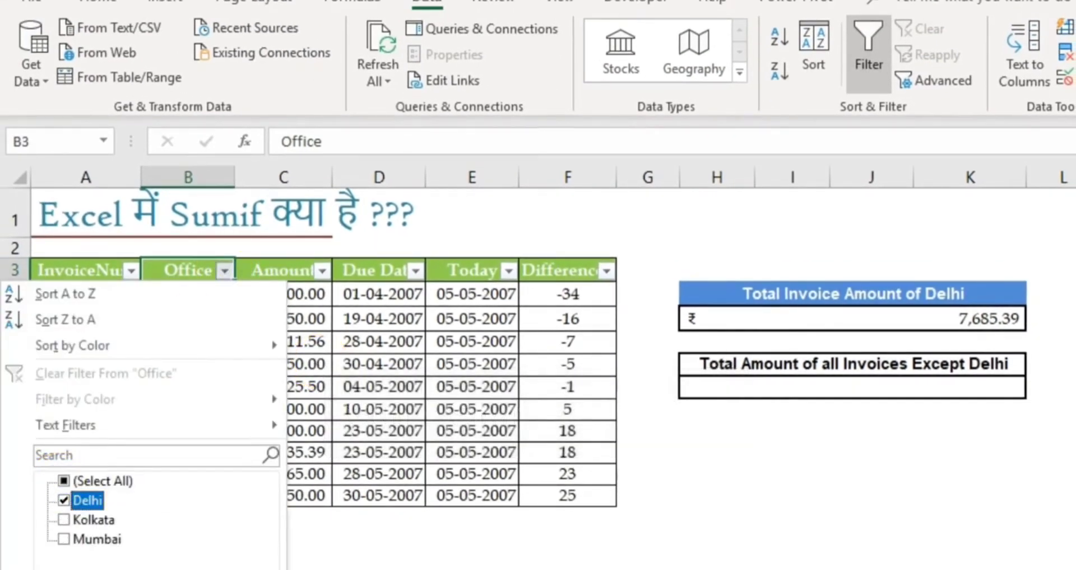
click(187, 568)
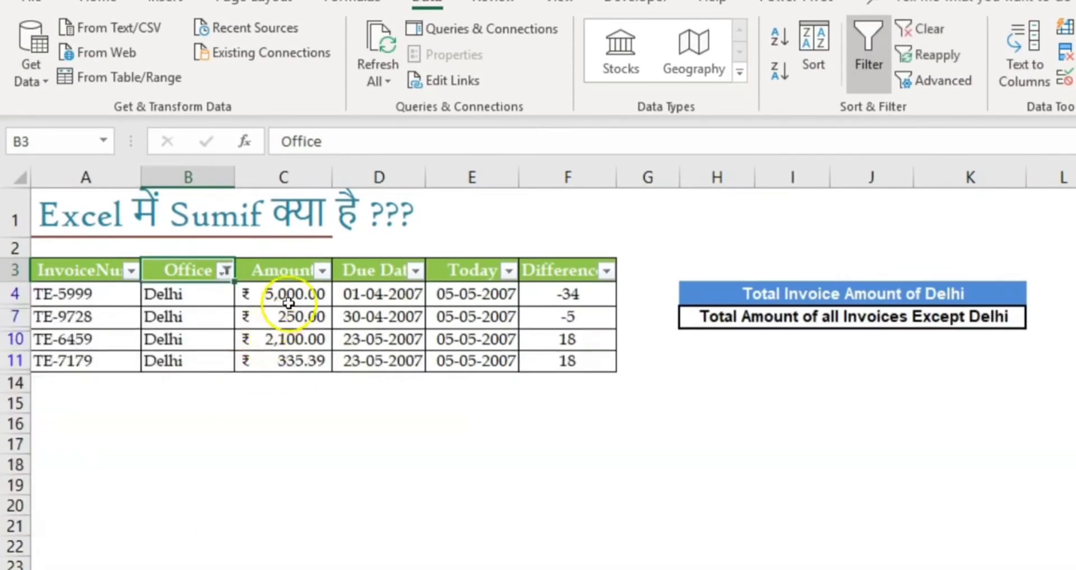
drag(292, 297, 271, 354)
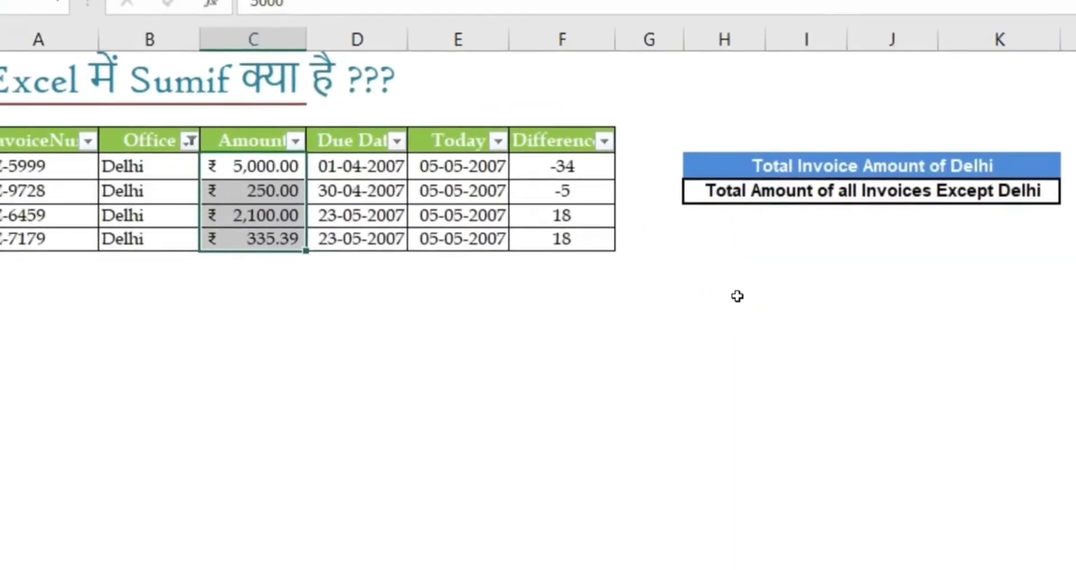
key(ctrl+shift+l)
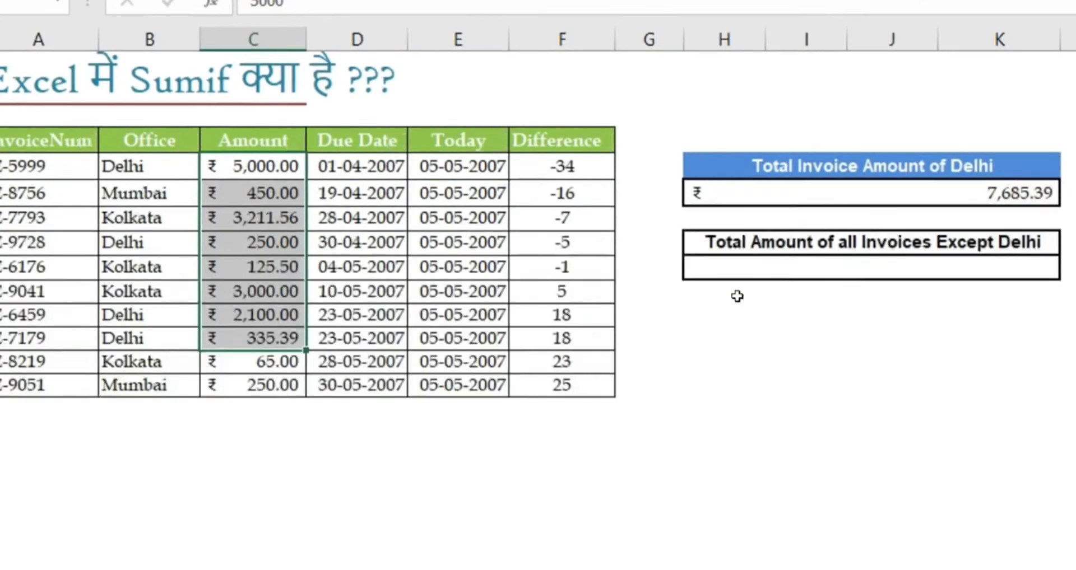
click(1006, 192)
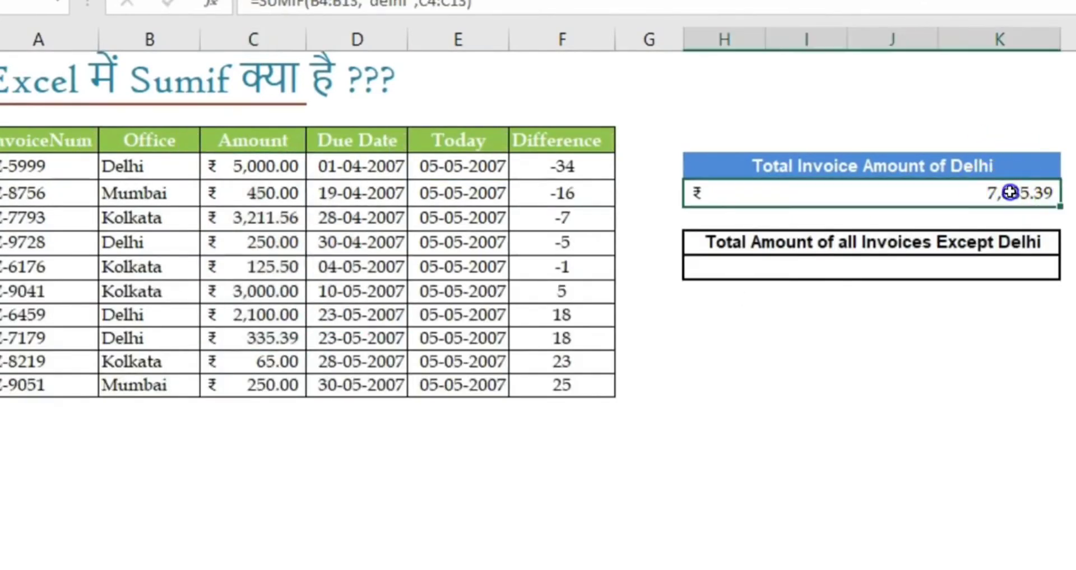
click(810, 275)
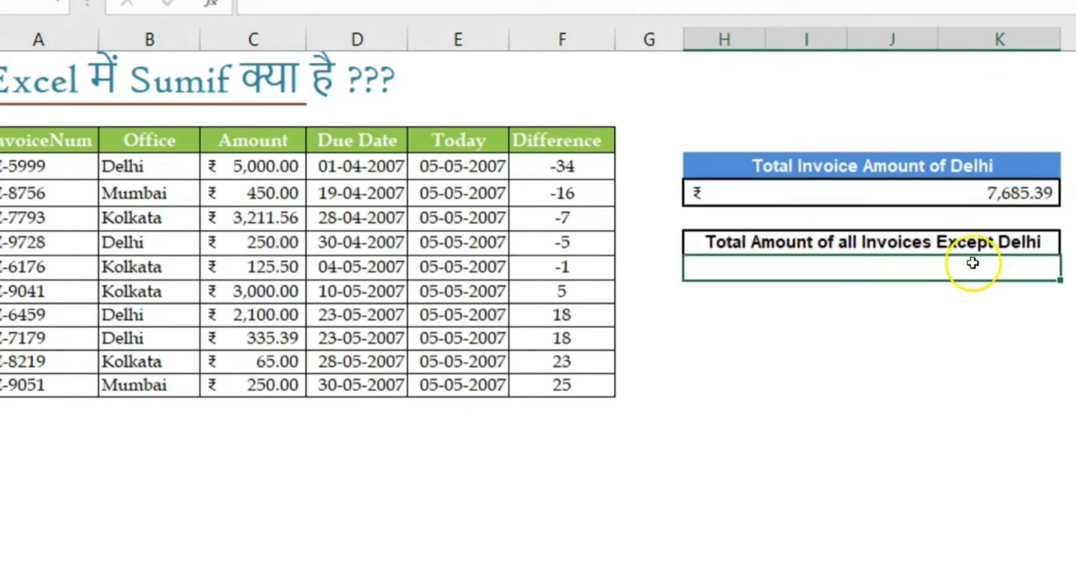
click(179, 198)
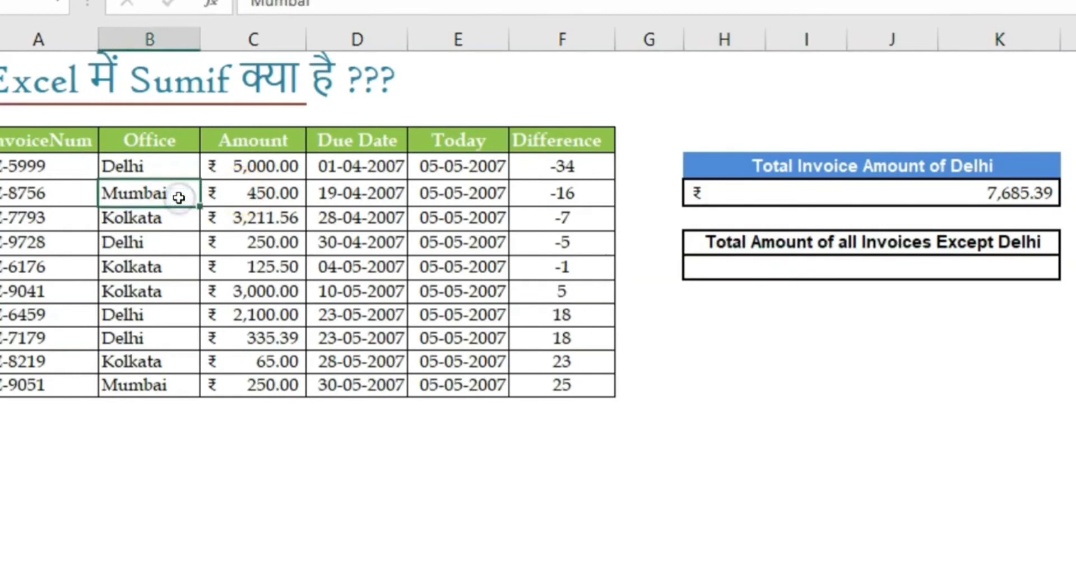
click(799, 273)
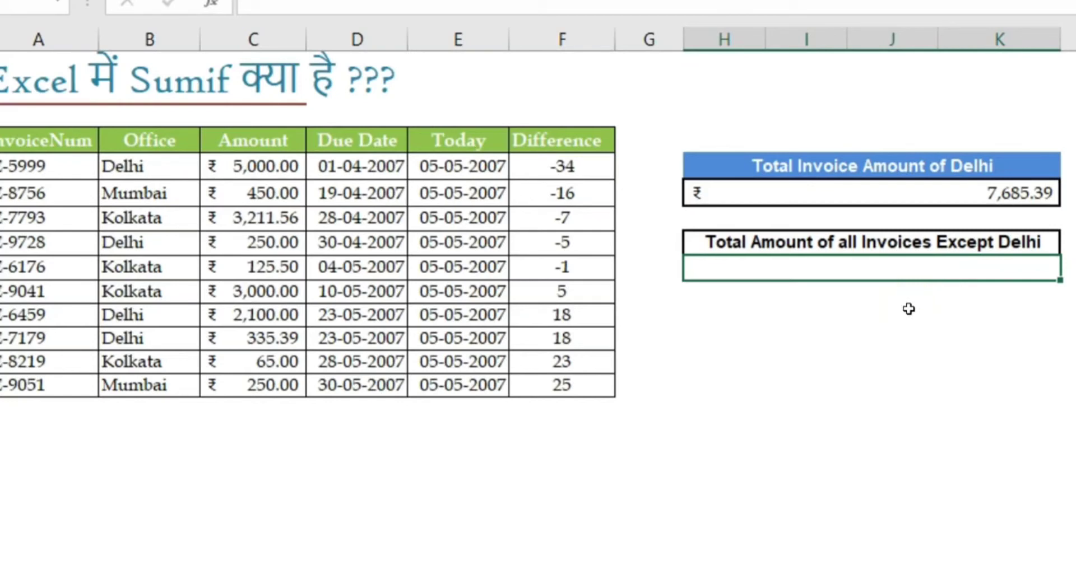
click(890, 333)
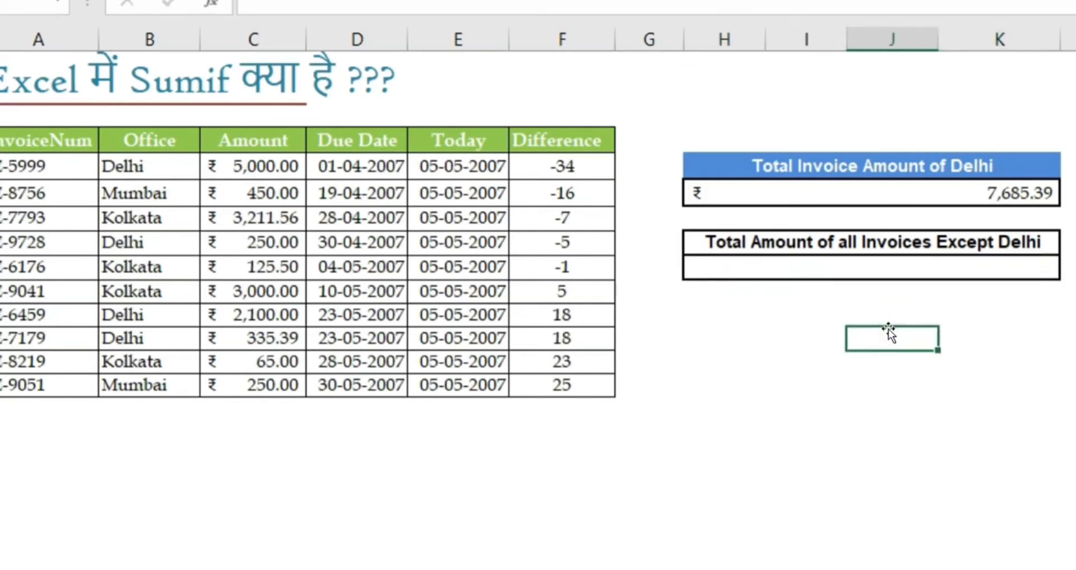
Enter the example criteria <2 in cell H10 and >2 in cell H11 below the totals.
click(749, 314)
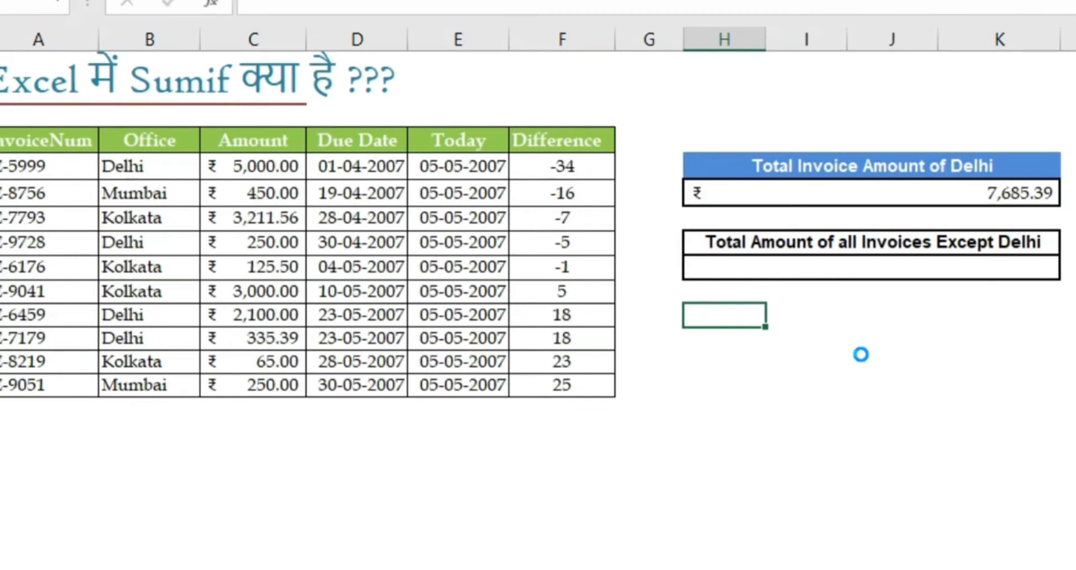
text(<2)
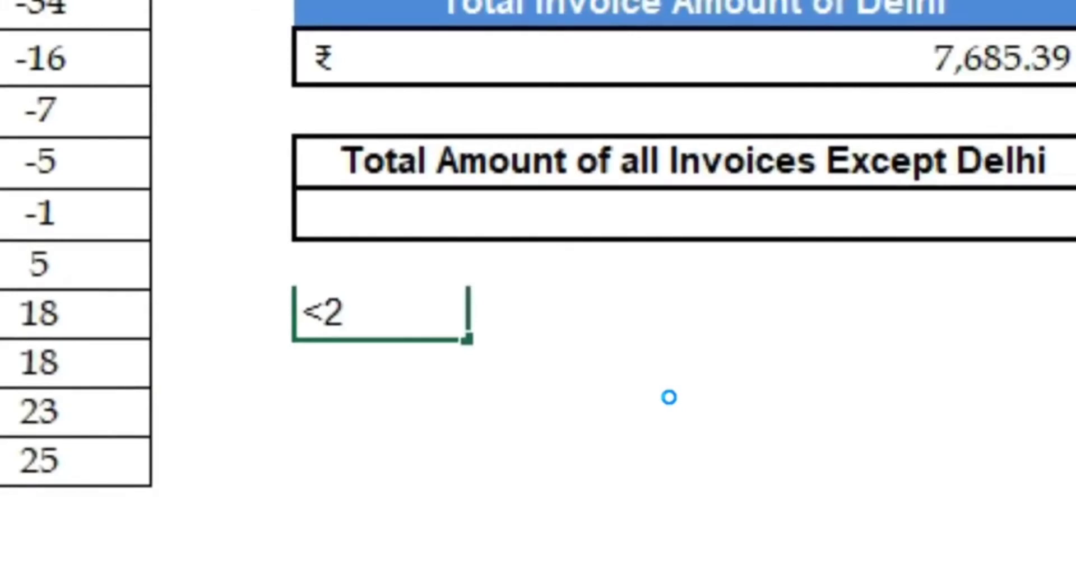
key(Return)
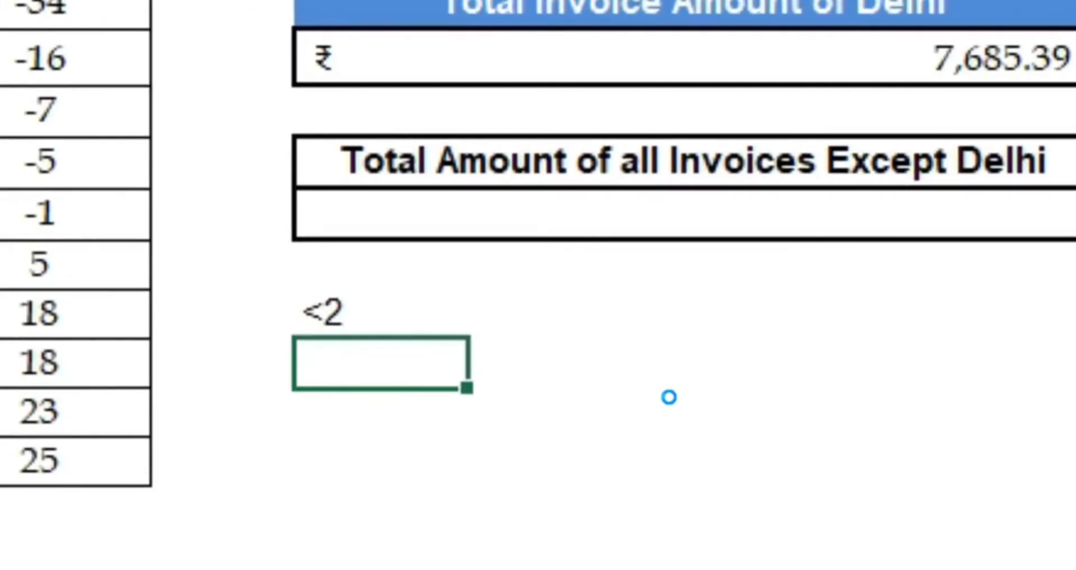
key(Up)
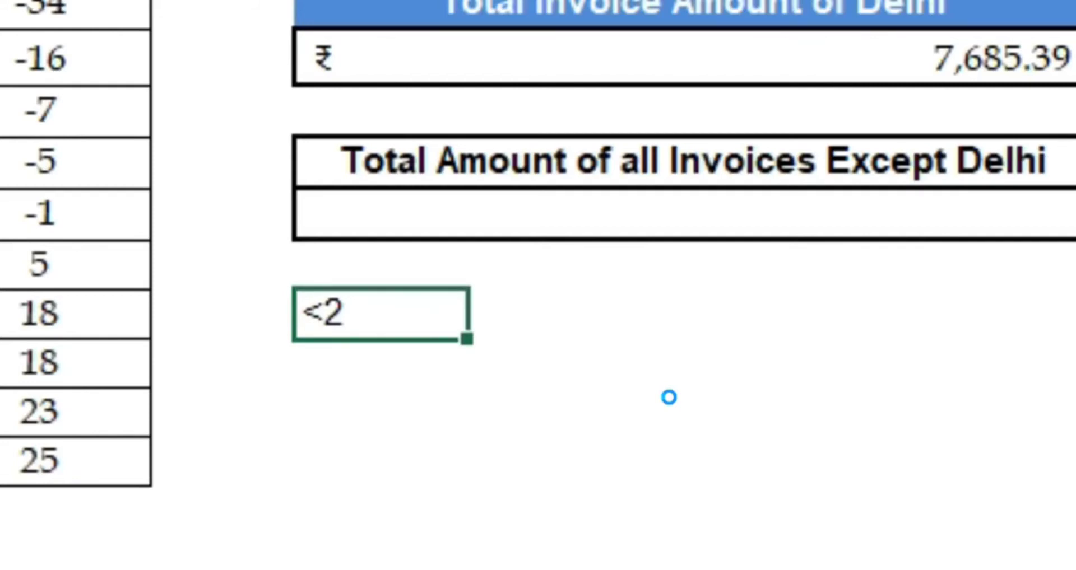
key(Down)
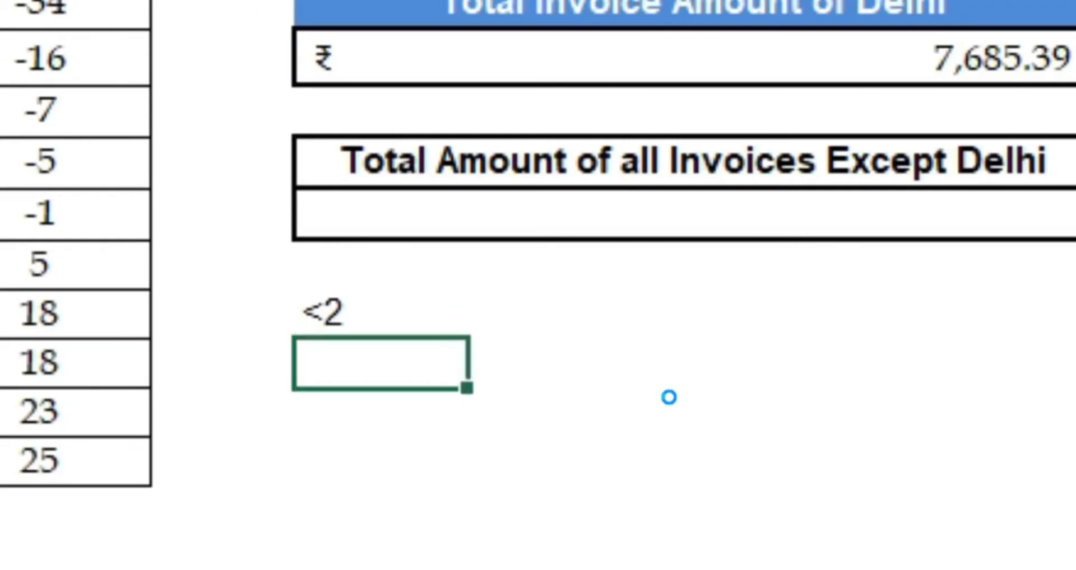
text(>2)
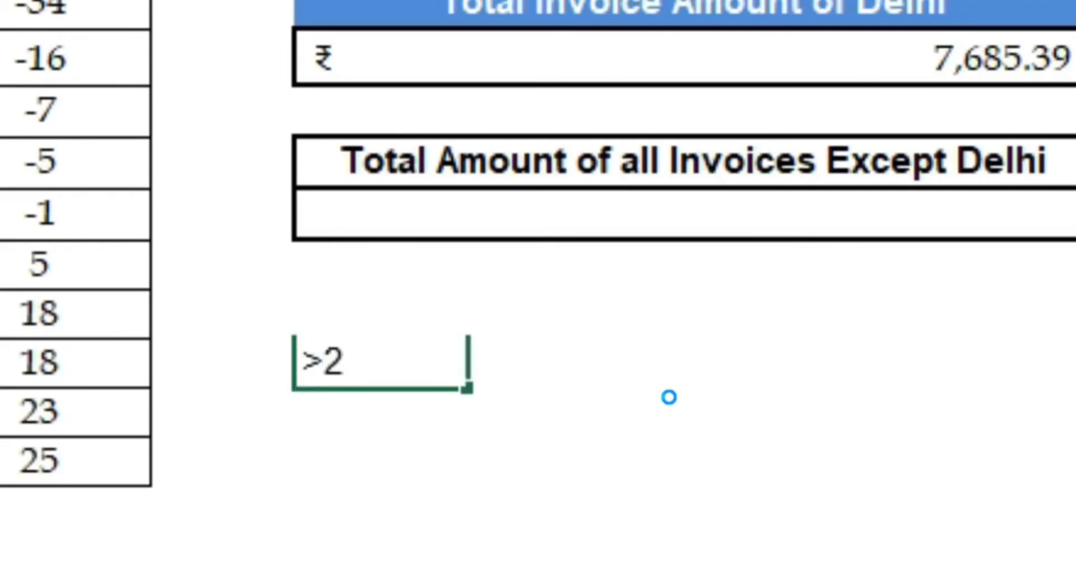
key(Return)
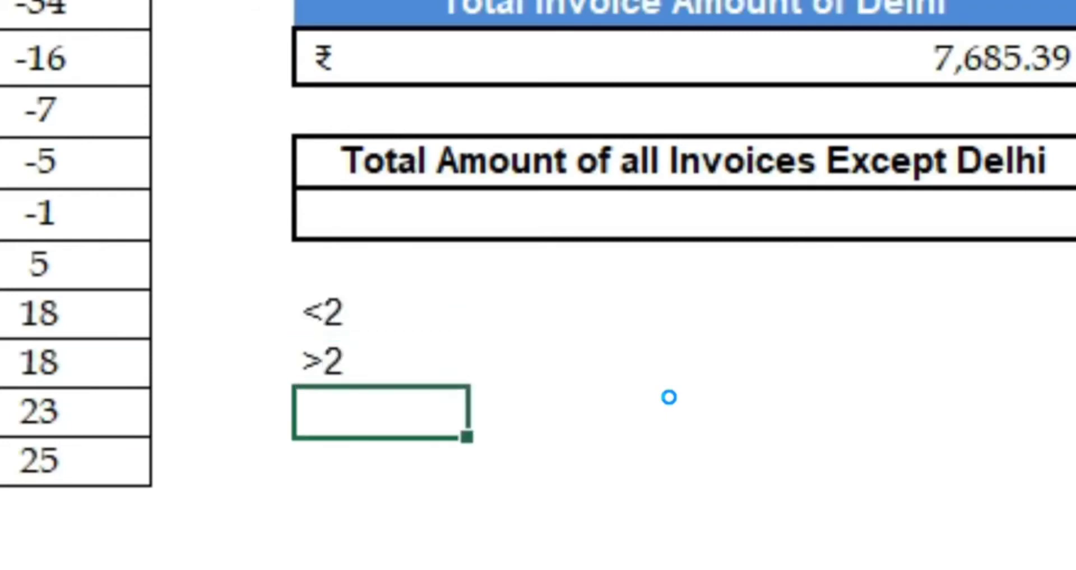
Enter the not-equal example <>2 in cell H12 below the other two criteria and make it bold.
key(Up)
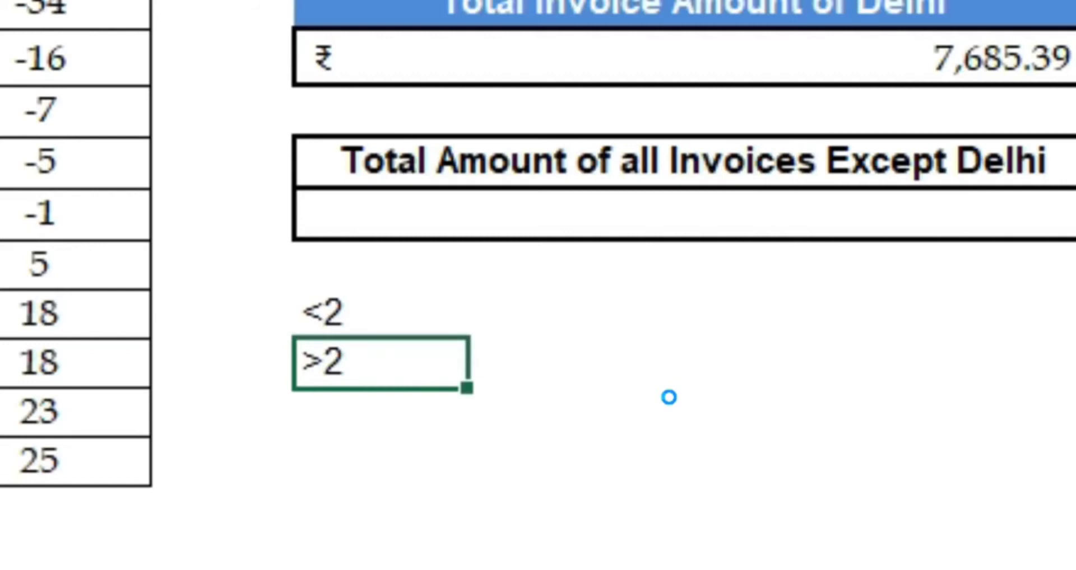
key(Up)
key(shift+Down)
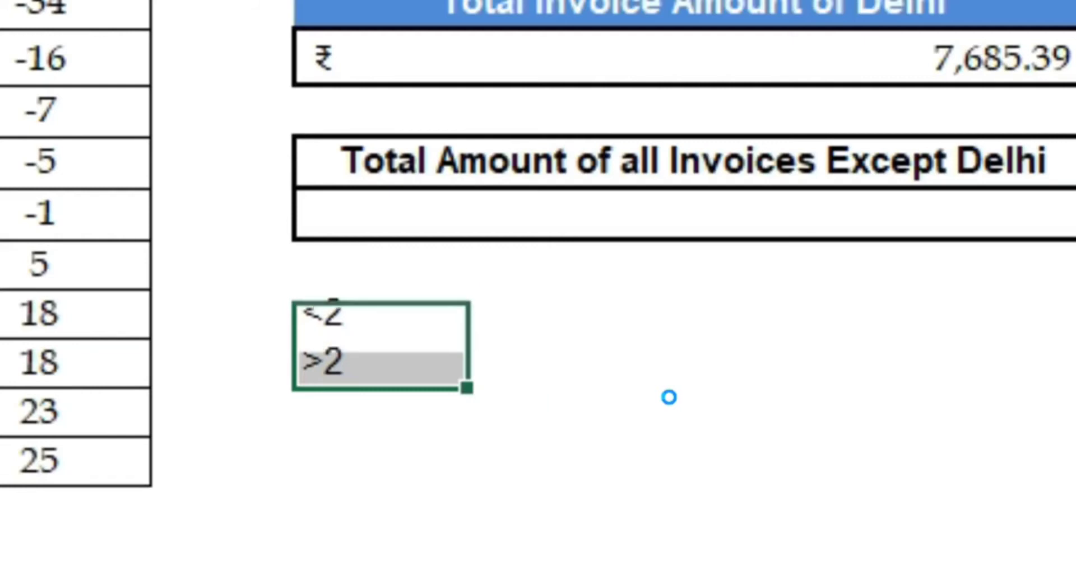
key(Down)
key(Down)
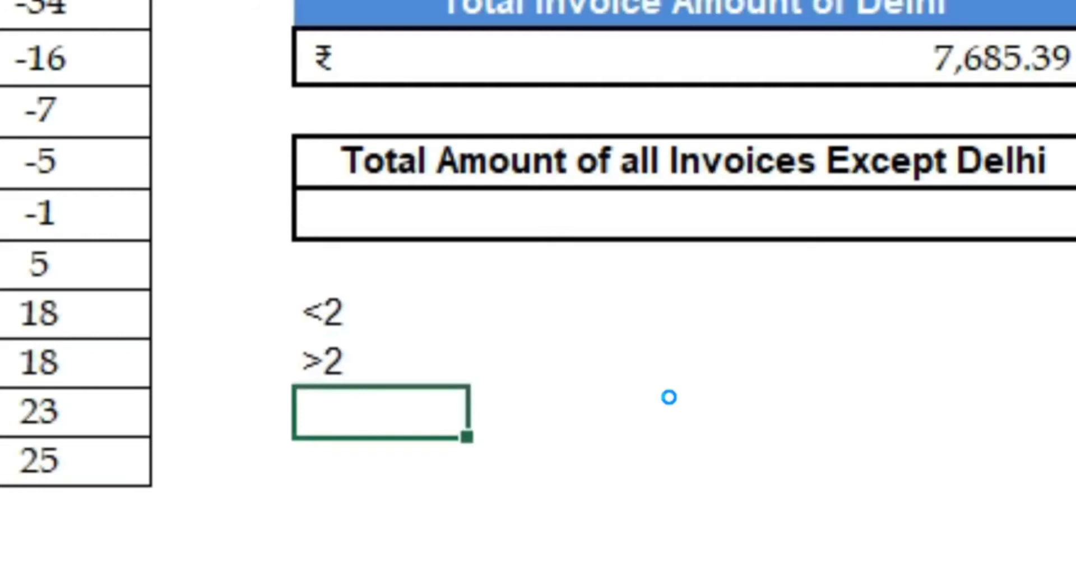
text(<>2)
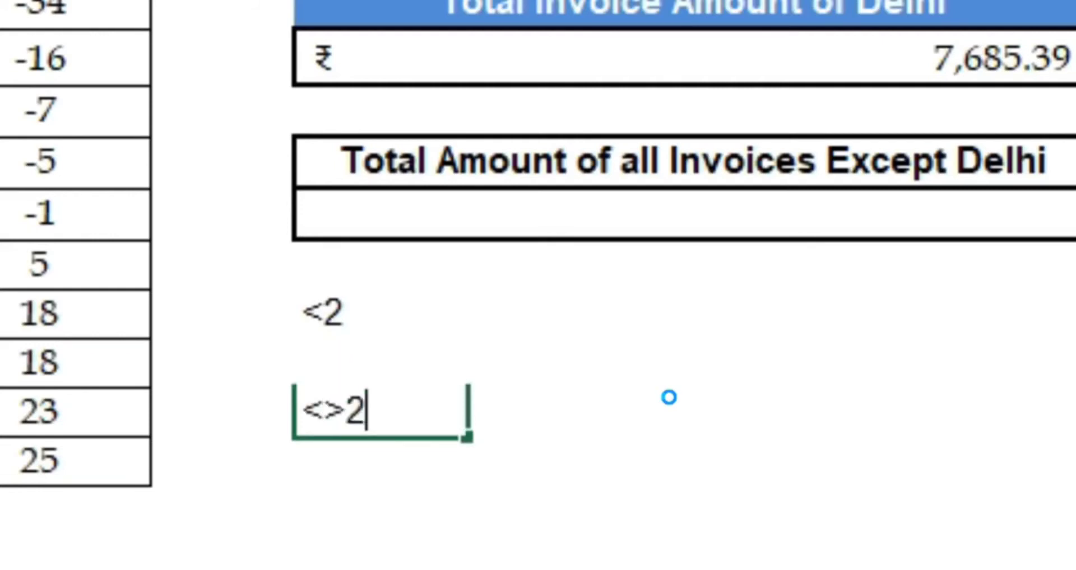
key(Return)
key(Up)
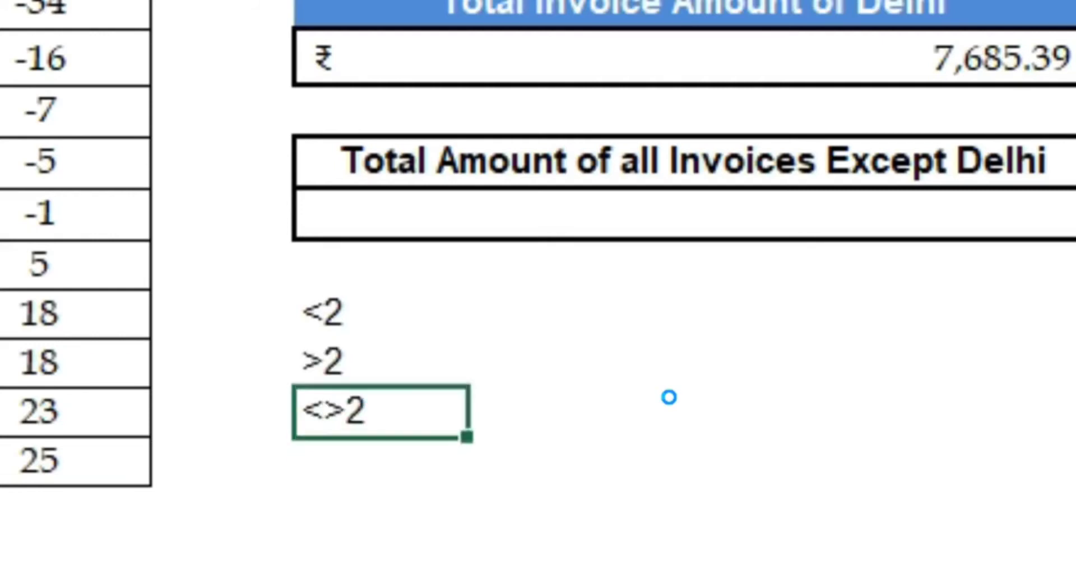
key(ctrl+b)
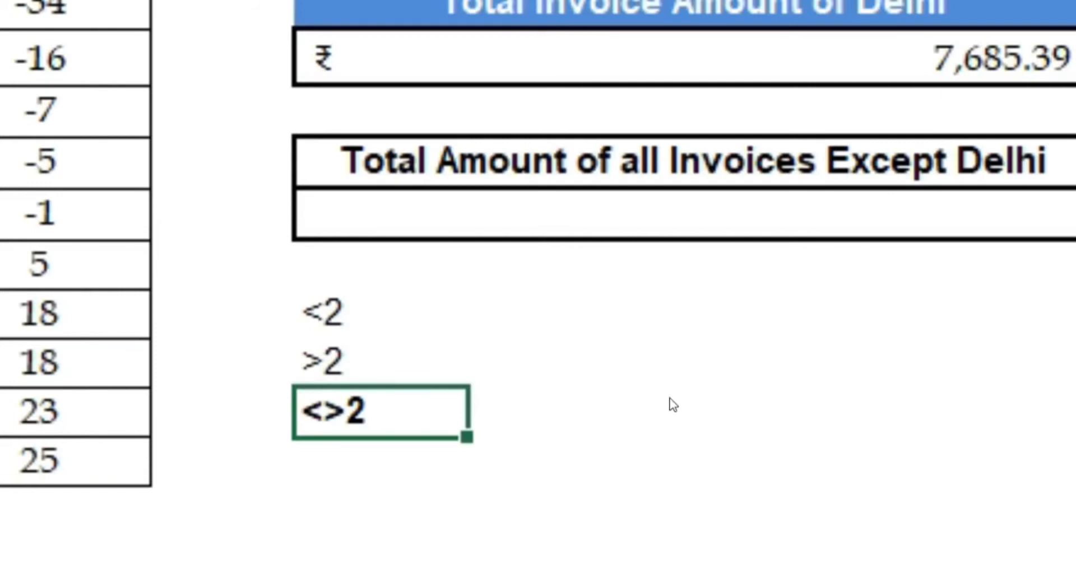
Remove the 2 from the bold not-equal example in cell H12, leaving only the <> operator.
key(F2)
key(BackSpace)
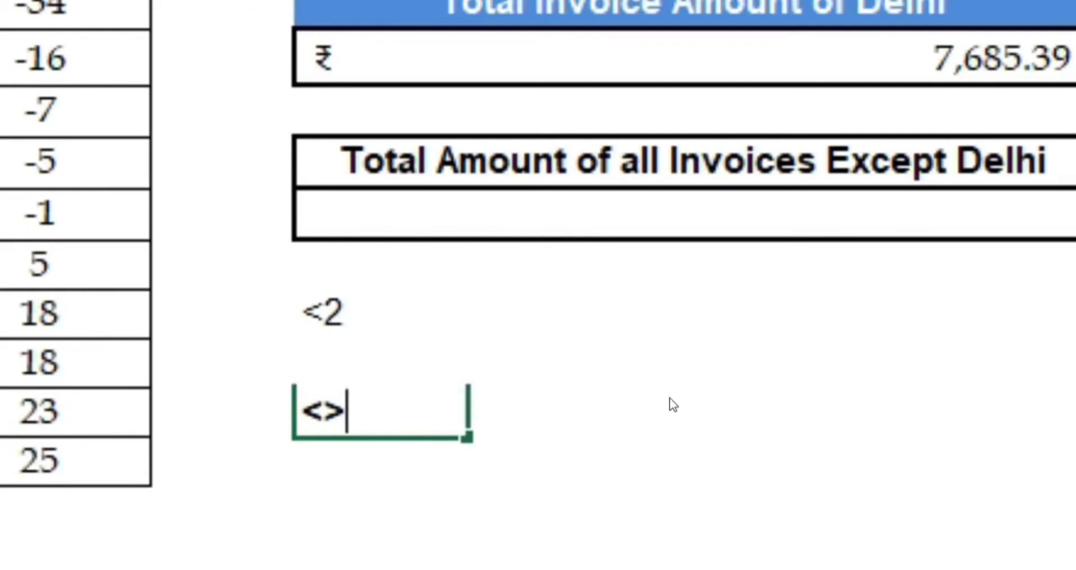
key(Return)
key(Up)
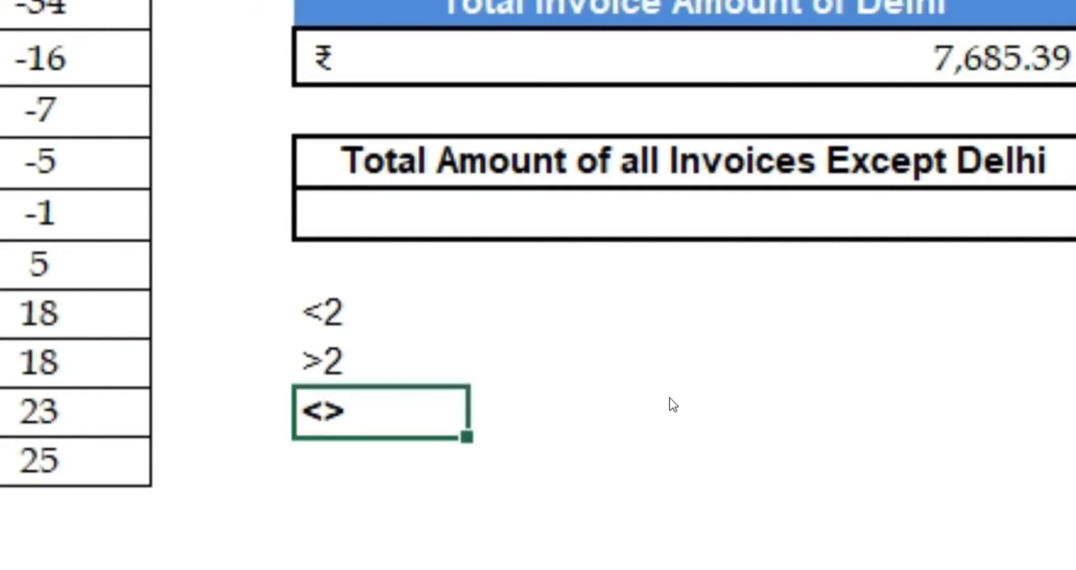
Clear the three example criteria from cells H10 to H12 below the totals.
key(Up)
key(Up)
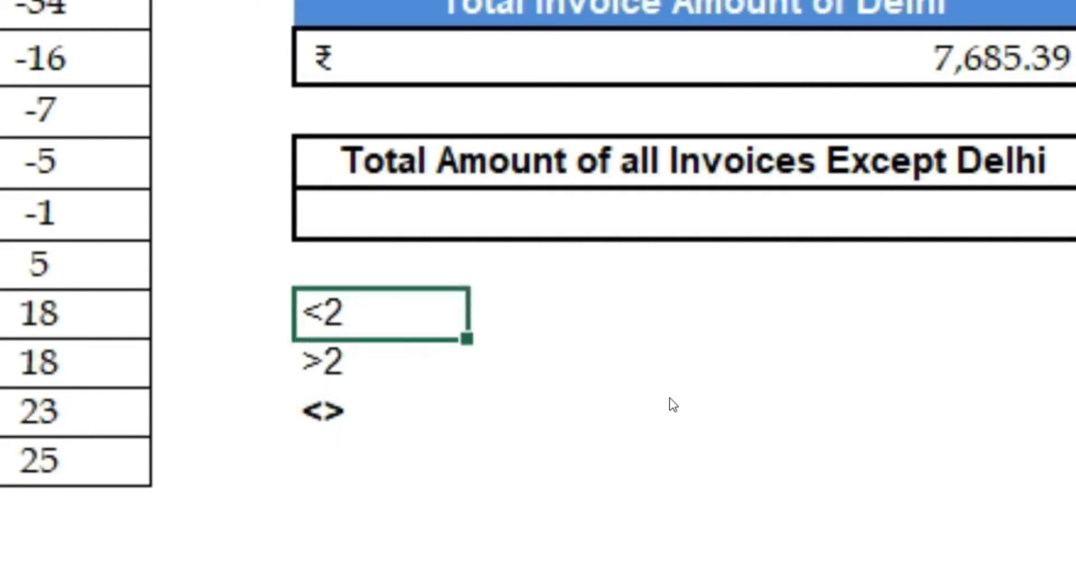
key(shift+Down)
key(shift+Down)
key(Delete)
Start a SUMIF formula in the cell under Total Amount of all Invoices Except Delhi, with the Office values B4:B13 as range.
key(Up)
key(Up)
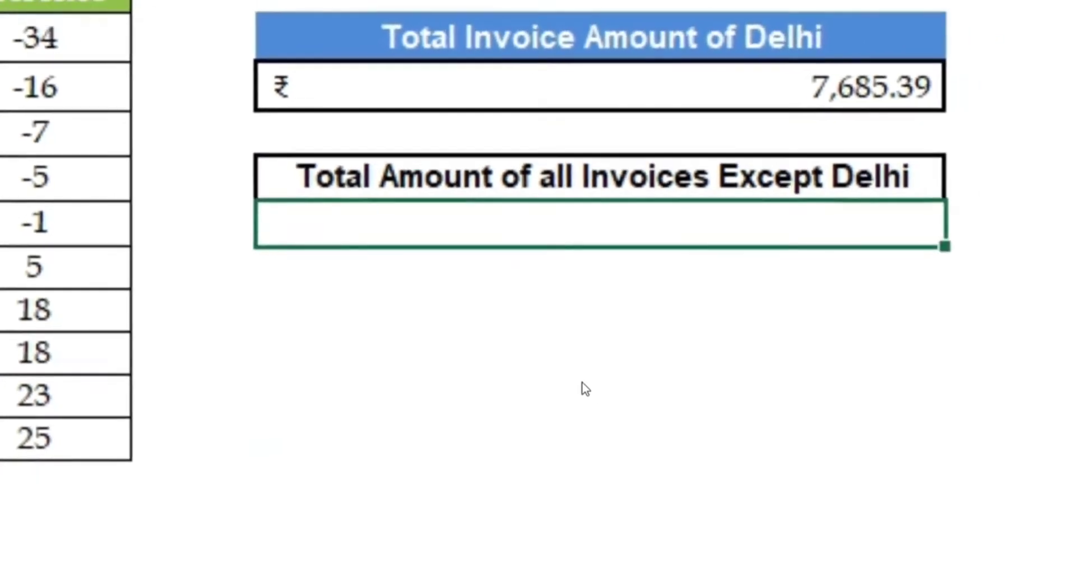
text(=sumif)
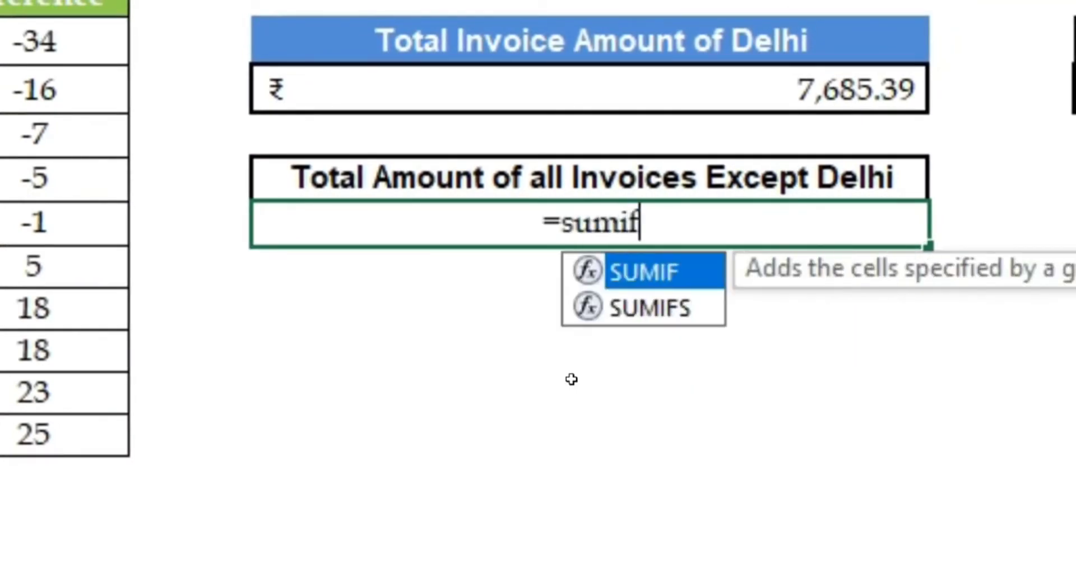
key(Tab)
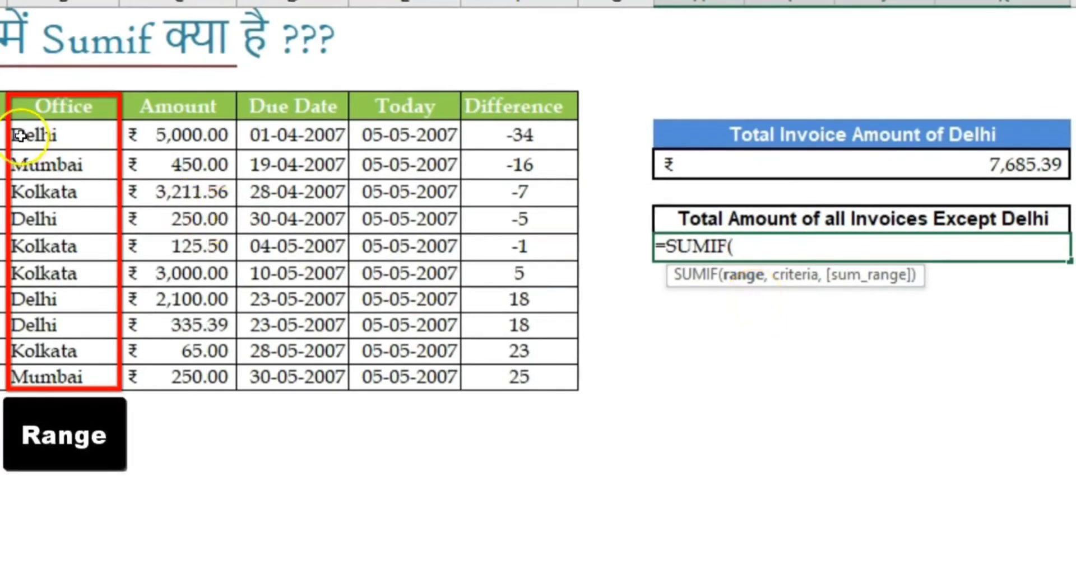
drag(34, 136, 40, 376)
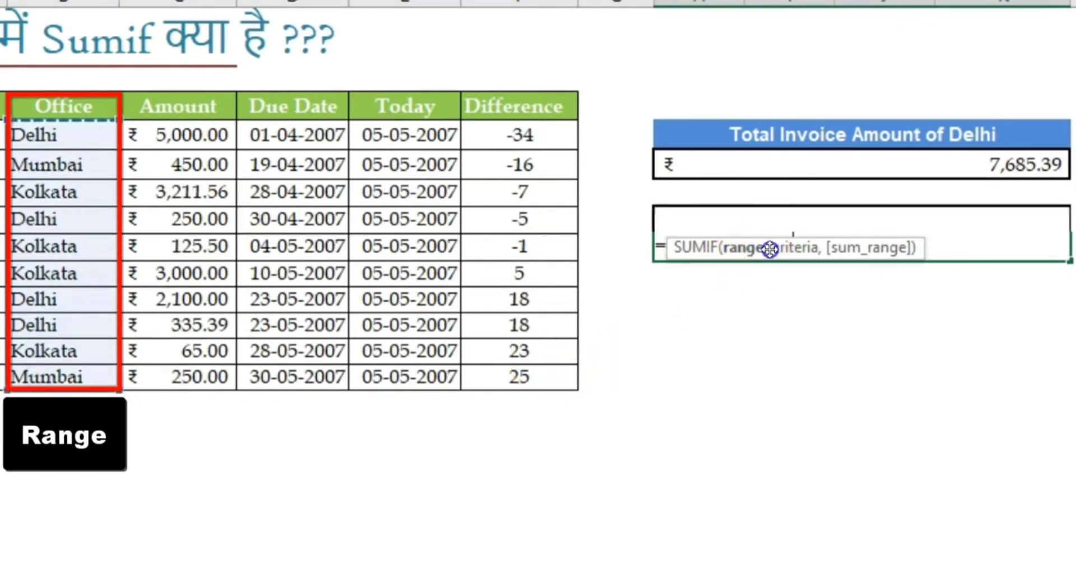
drag(769, 247, 752, 296)
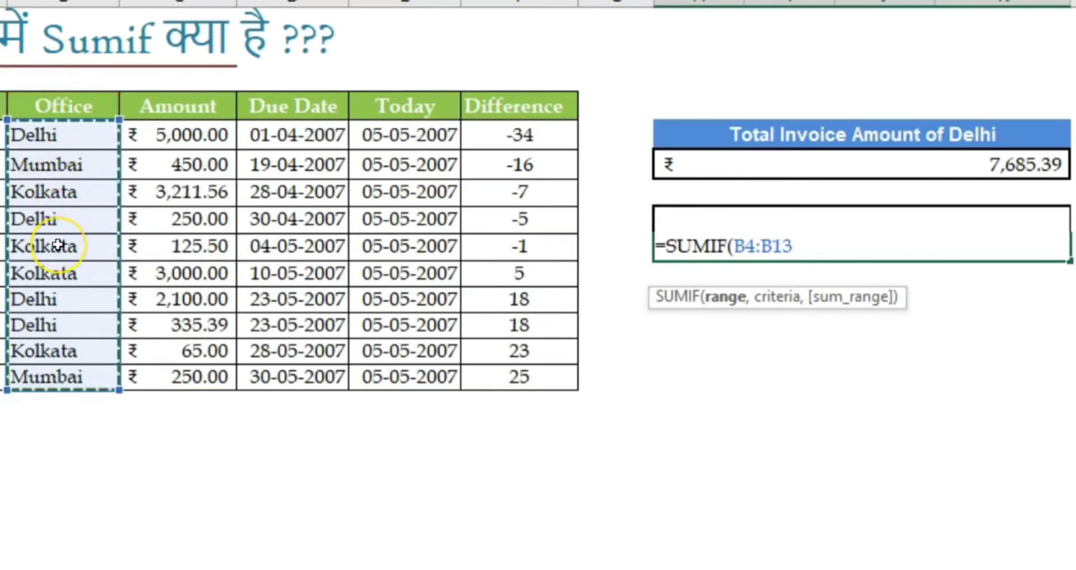
text(,)
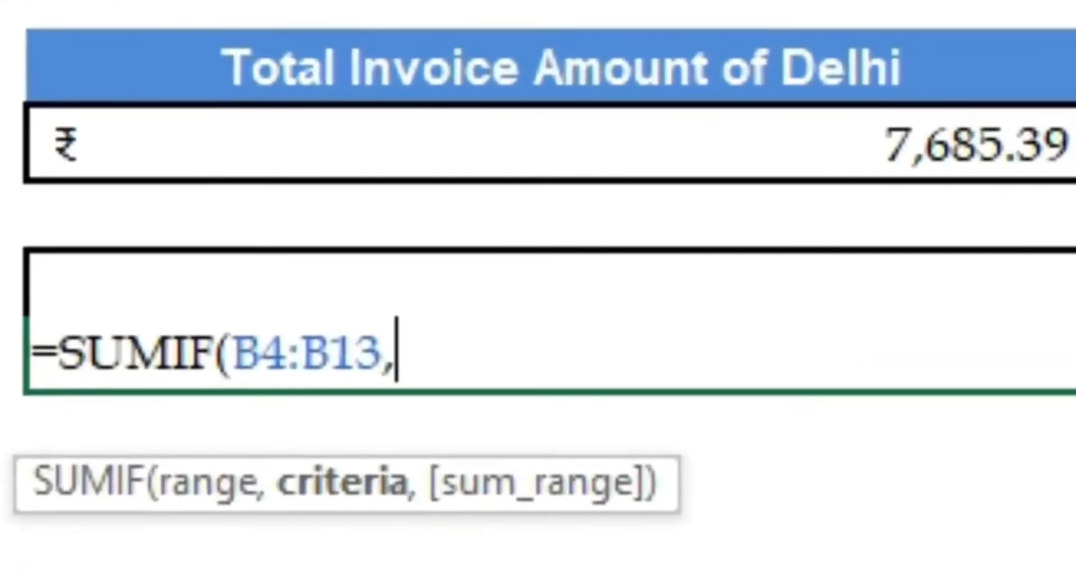
Complete the SUMIF formula with the criterion "<>Delhi" and the sum range C4:C13.
text(")
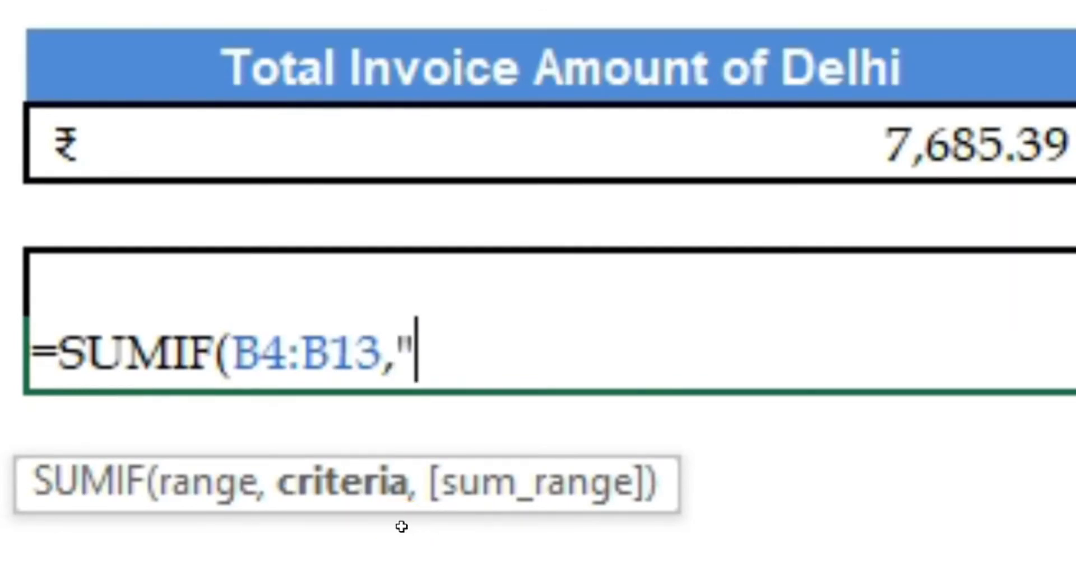
text(<>)
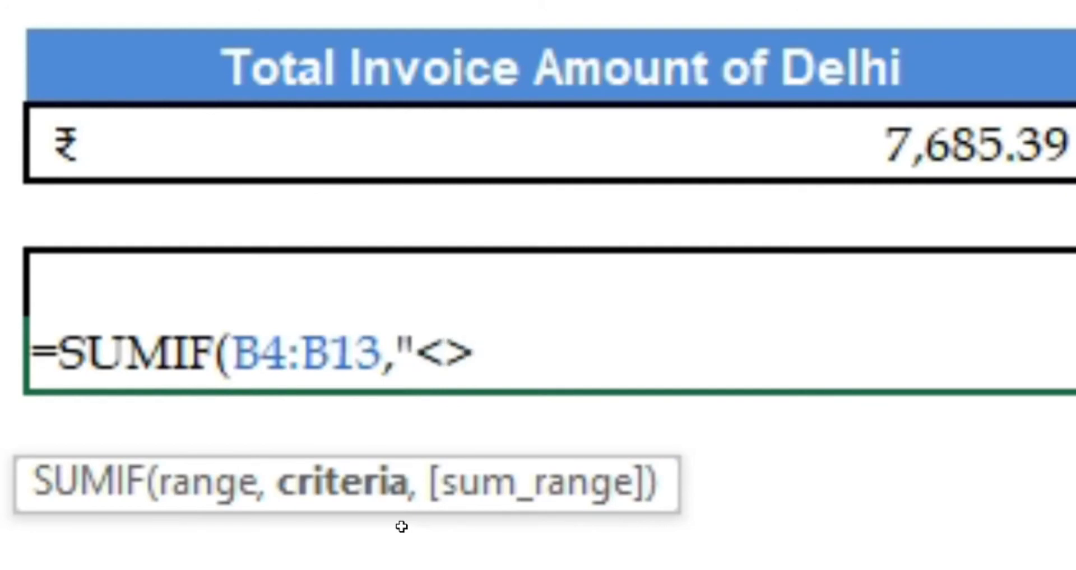
text(Delhi")
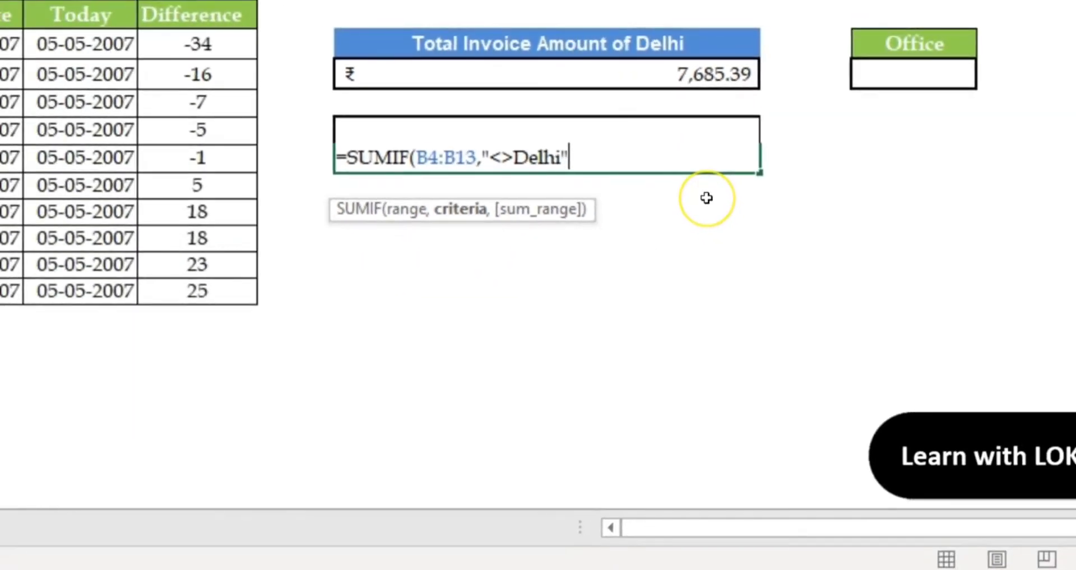
text(,)
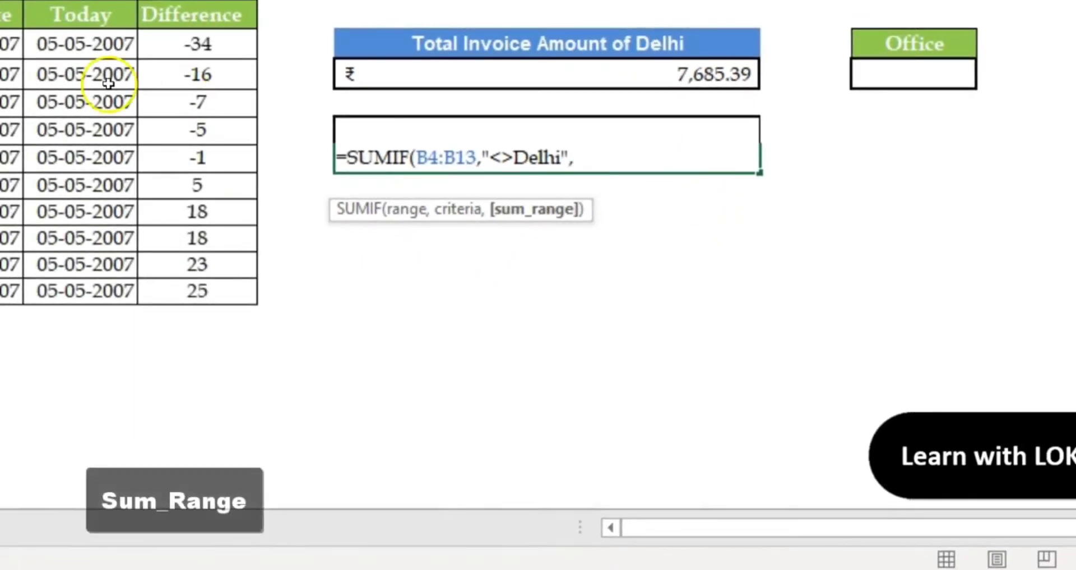
text(C4:C9)
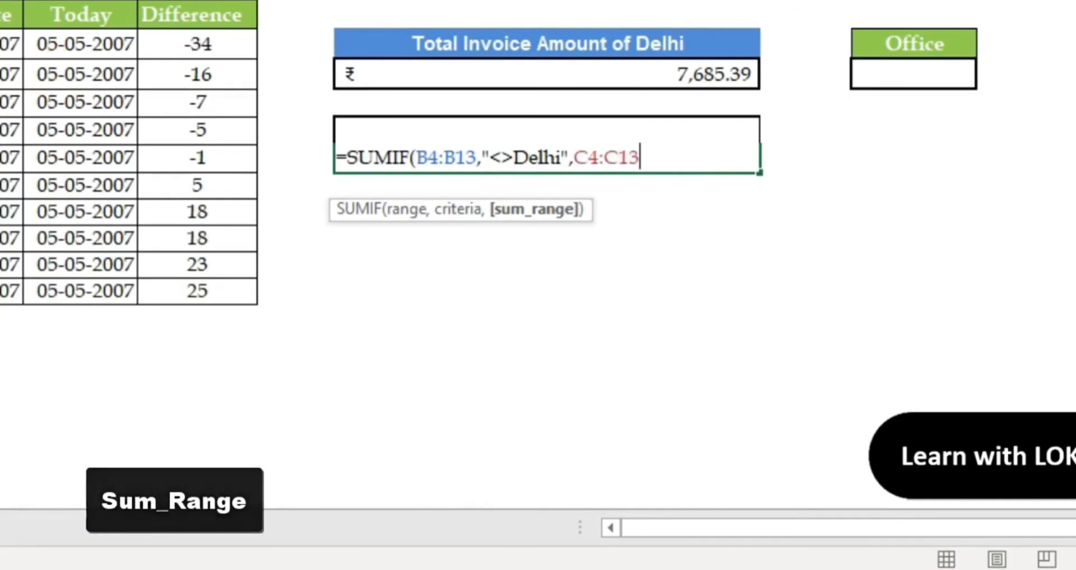
text())
key(Return)
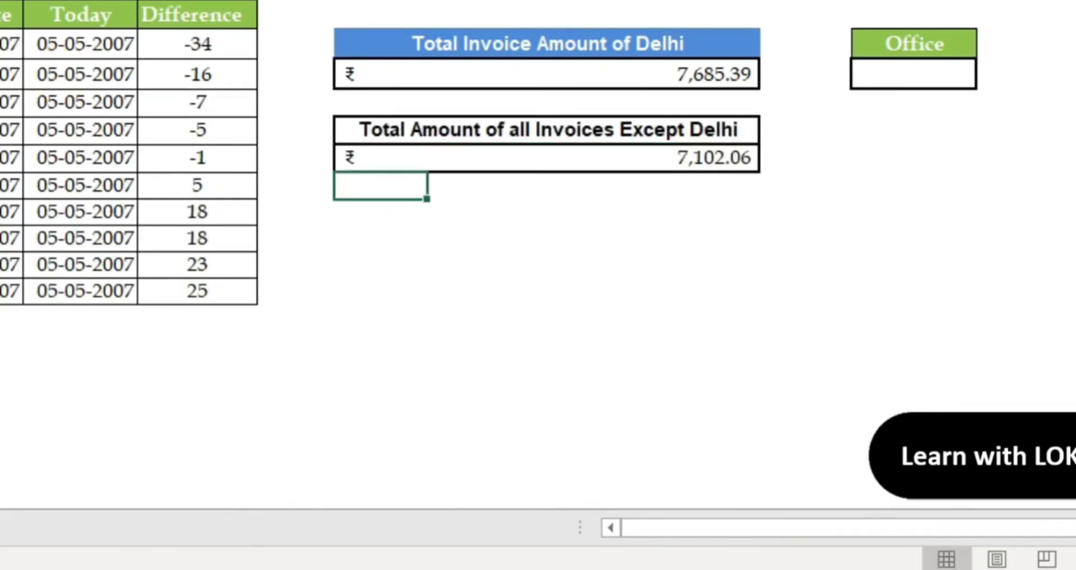
Compare the combined sum of the two invoice totals with the sum of all values in the Amount column.
key(Up)
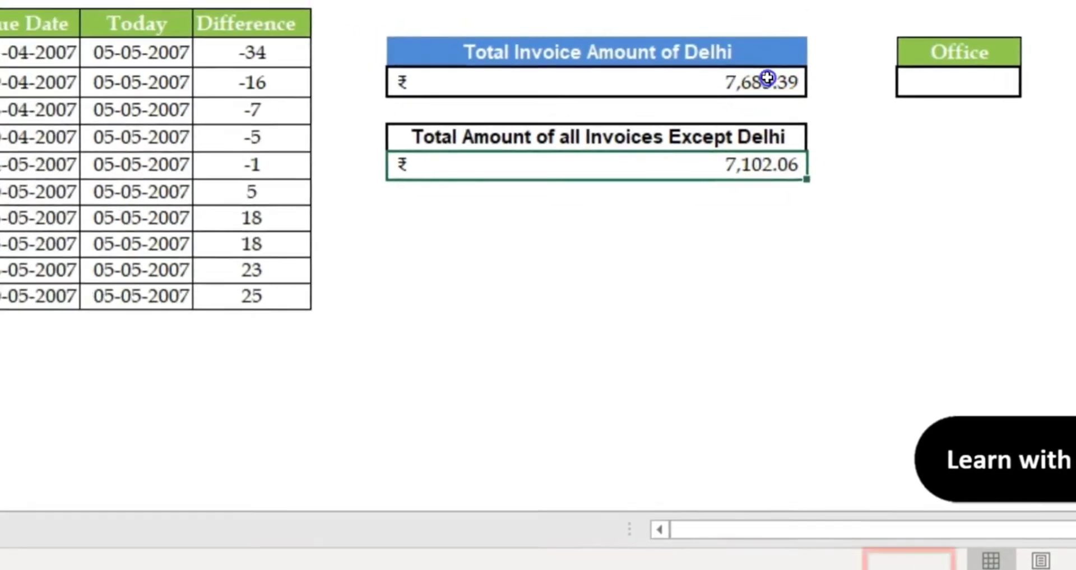
ctrl+click(767, 78)
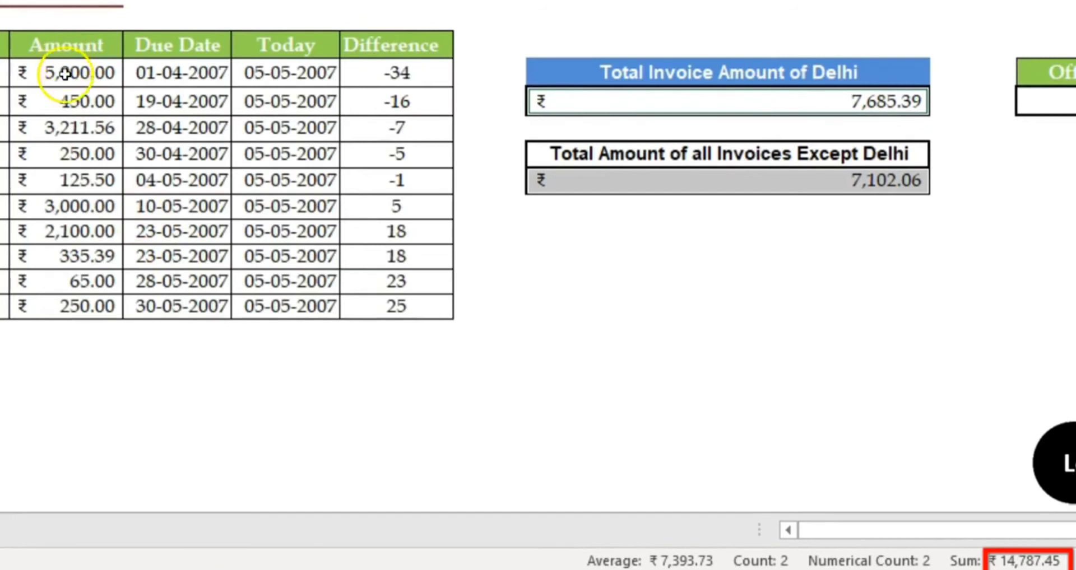
drag(56, 73, 68, 101)
drag(74, 203, 77, 300)
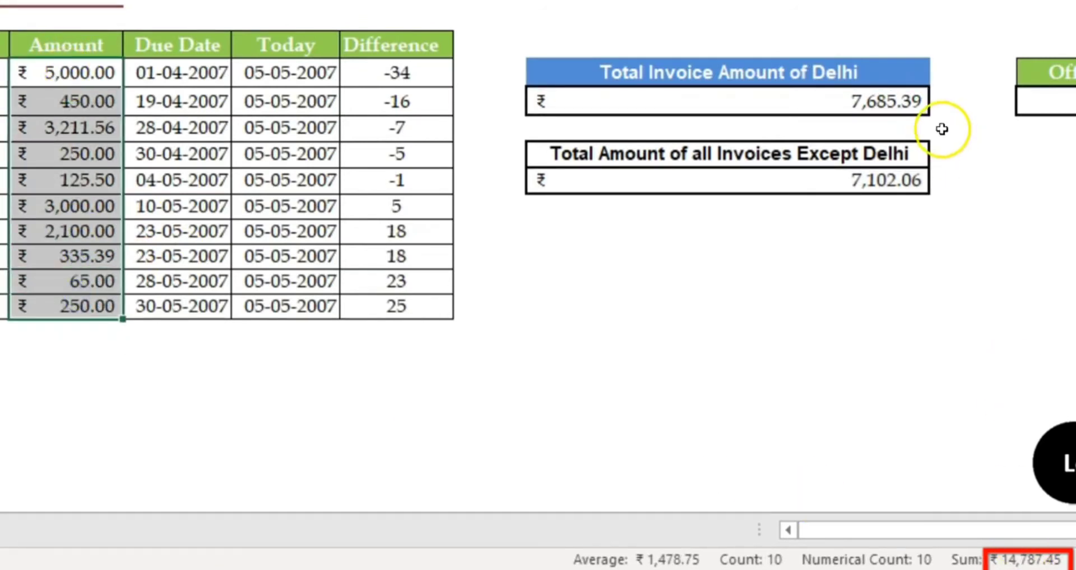
click(910, 106)
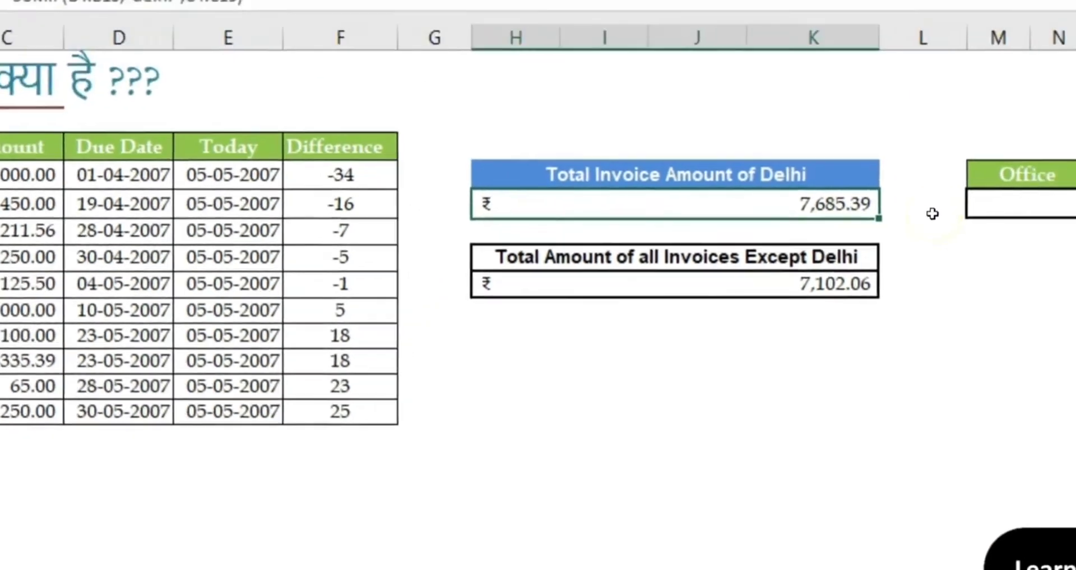
Add list data validation to the empty cell under the separate Office heading (M5), with the source Delhi, Mumbai, Kolkata.
click(1006, 207)
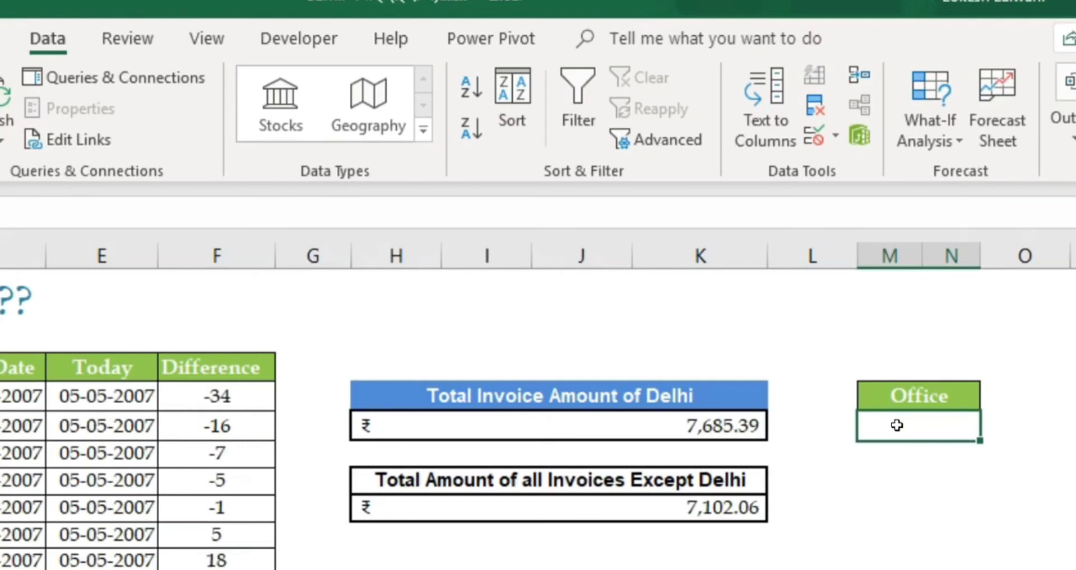
click(809, 136)
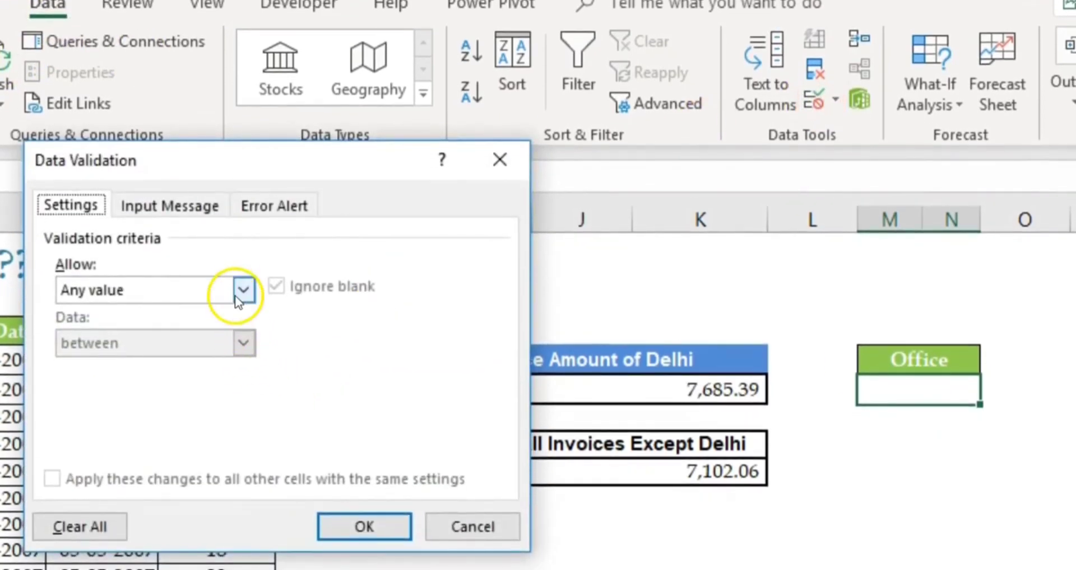
click(242, 291)
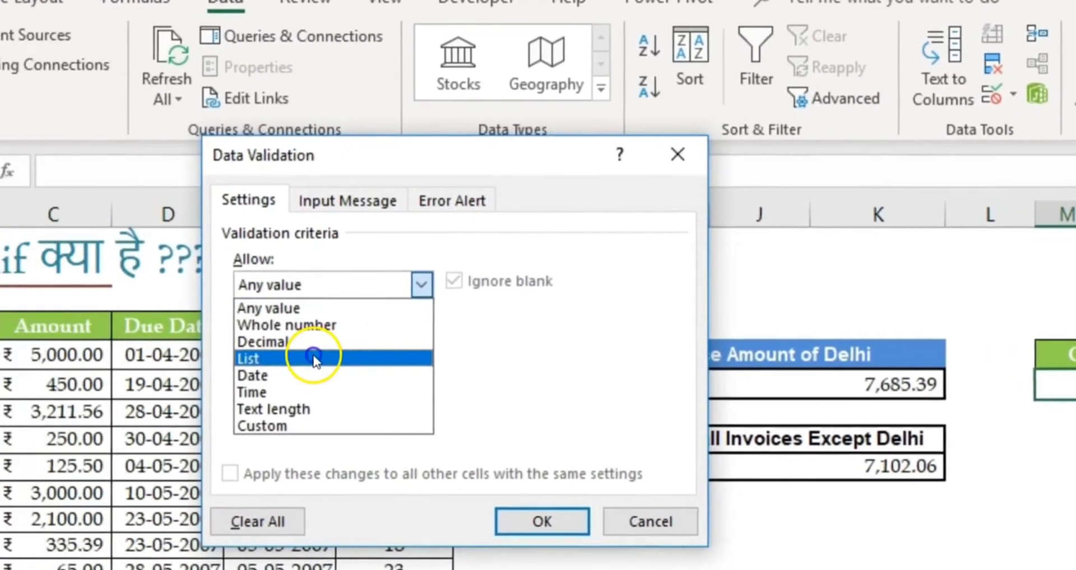
click(135, 361)
drag(562, 157, 809, 143)
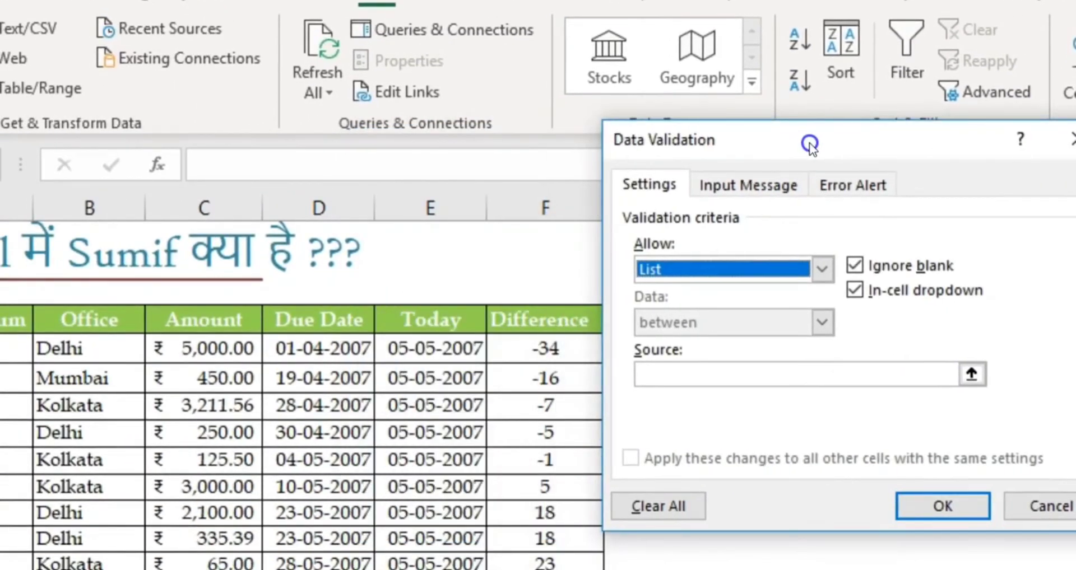
click(657, 375)
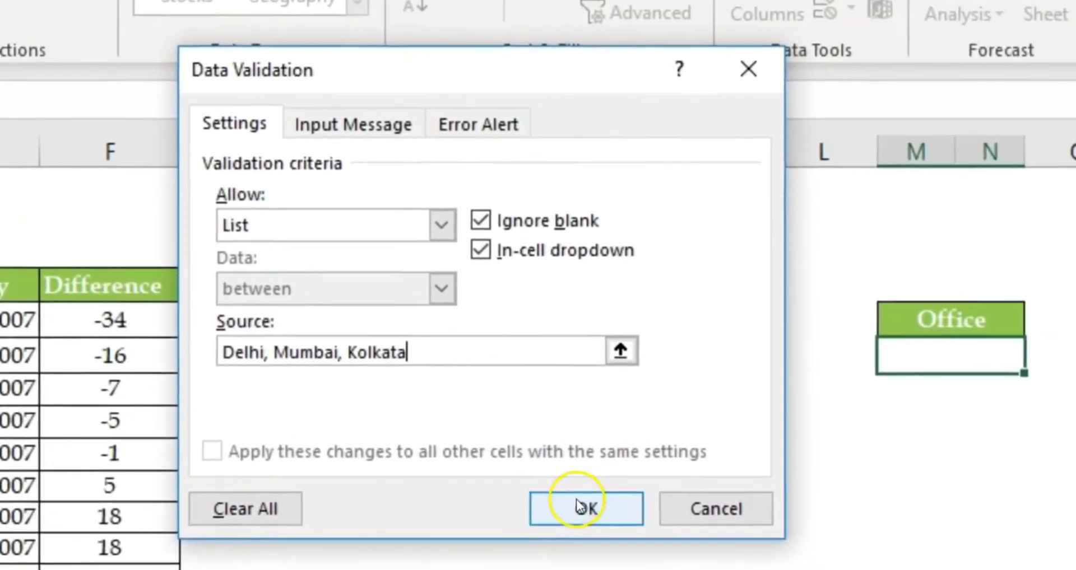
click(942, 506)
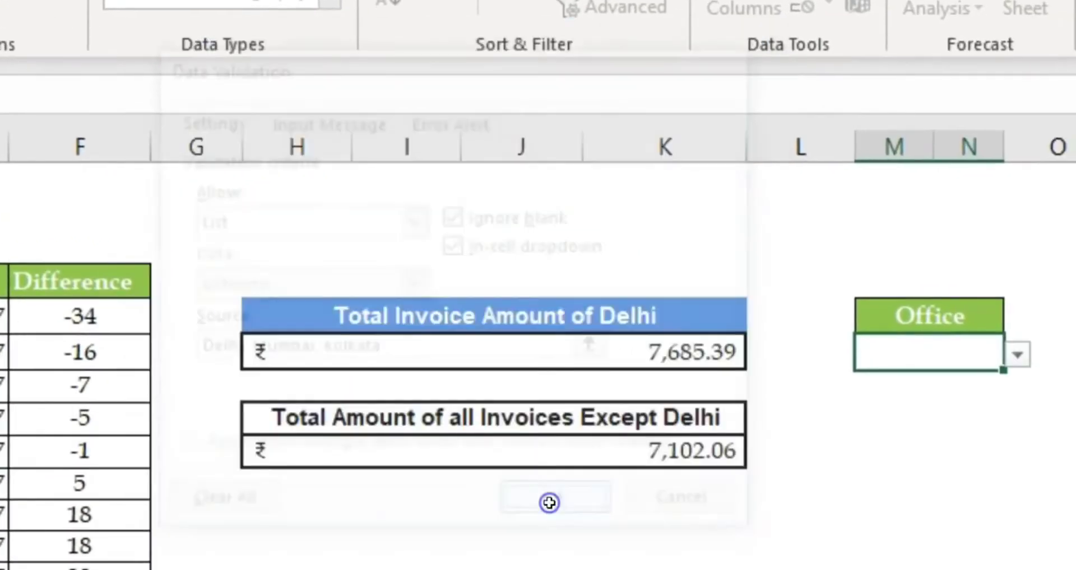
Choose Delhi from the dropdown list in the Office selection cell M5.
click(1018, 355)
click(947, 353)
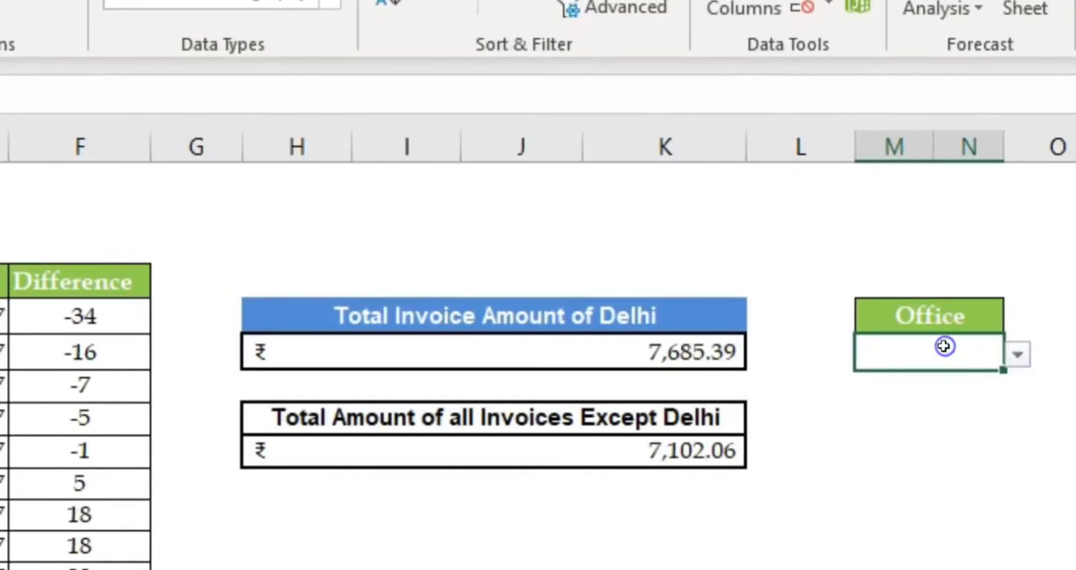
click(686, 352)
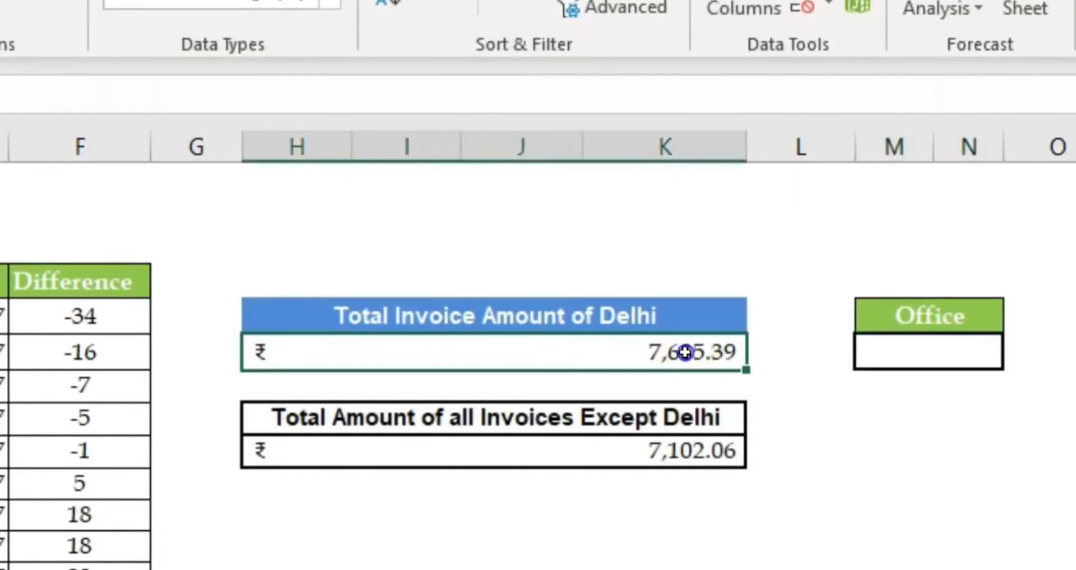
click(941, 346)
click(1014, 356)
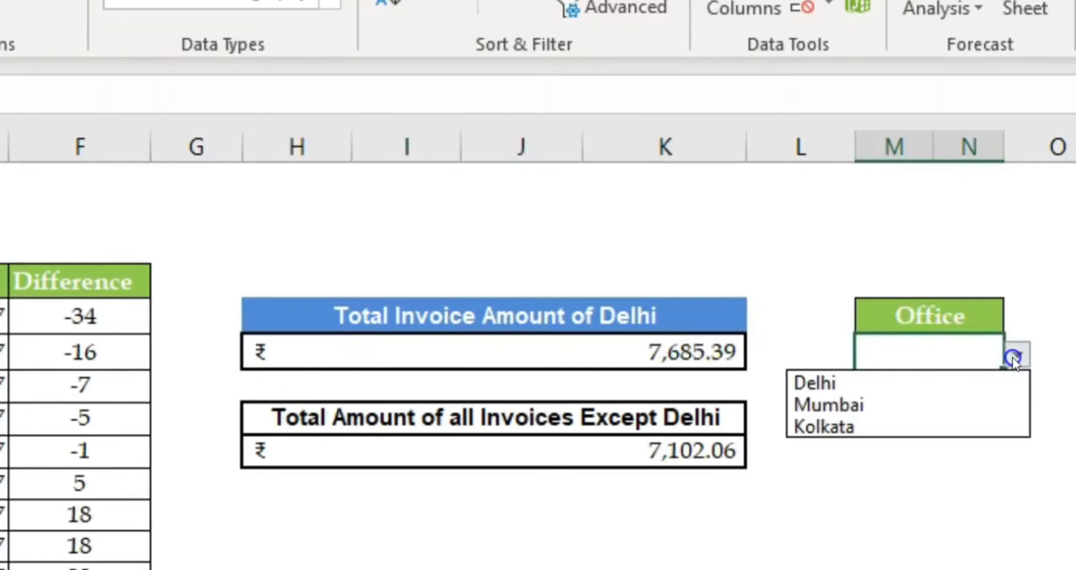
click(918, 379)
Replace the "delhi" criterion in the Total Invoice Amount of Delhi formula with a reference to the Office cell M5.
double_click(685, 351)
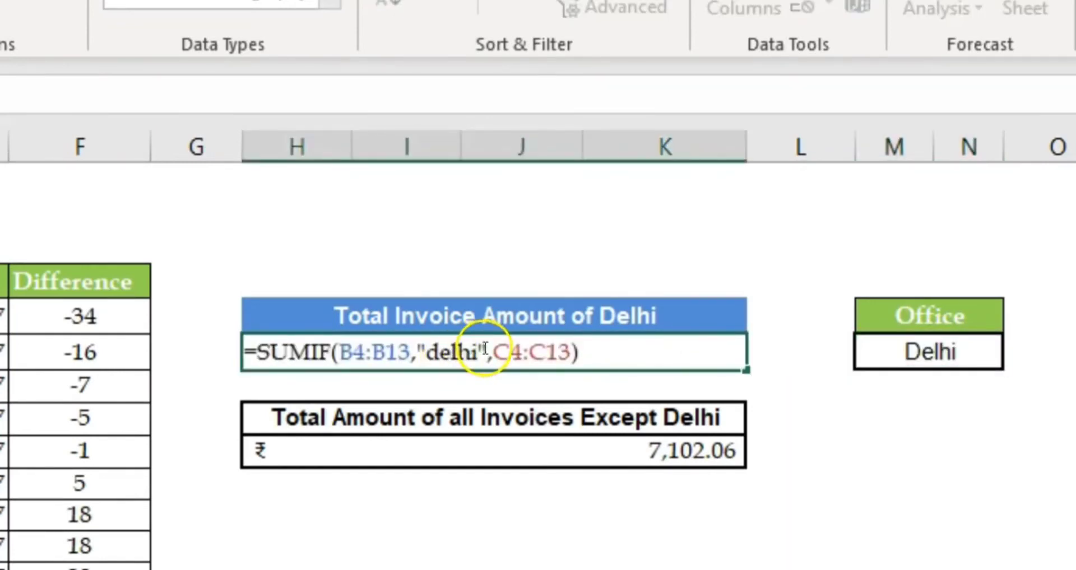
drag(485, 349, 419, 352)
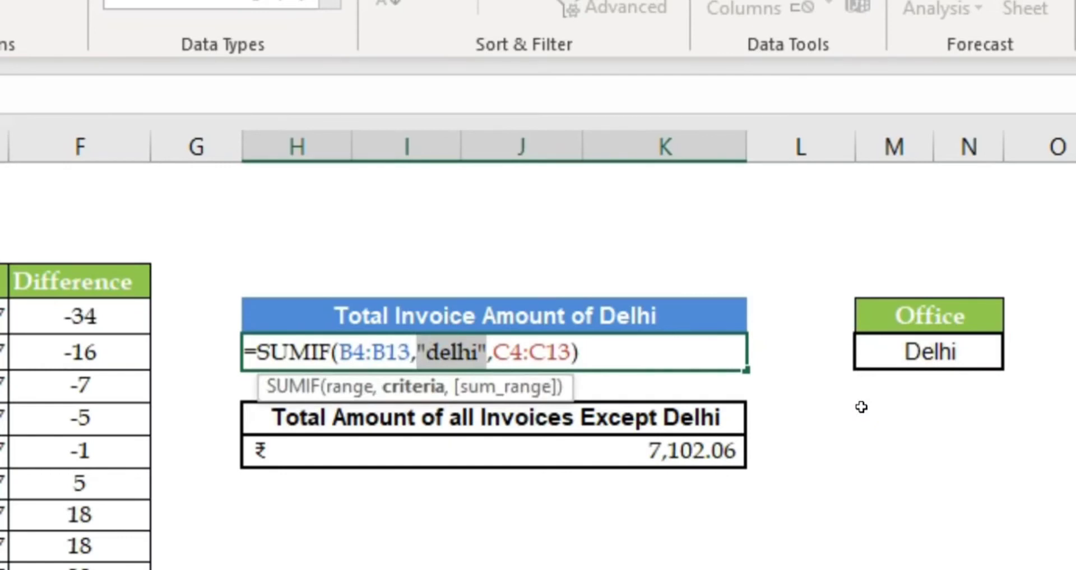
key(Delete)
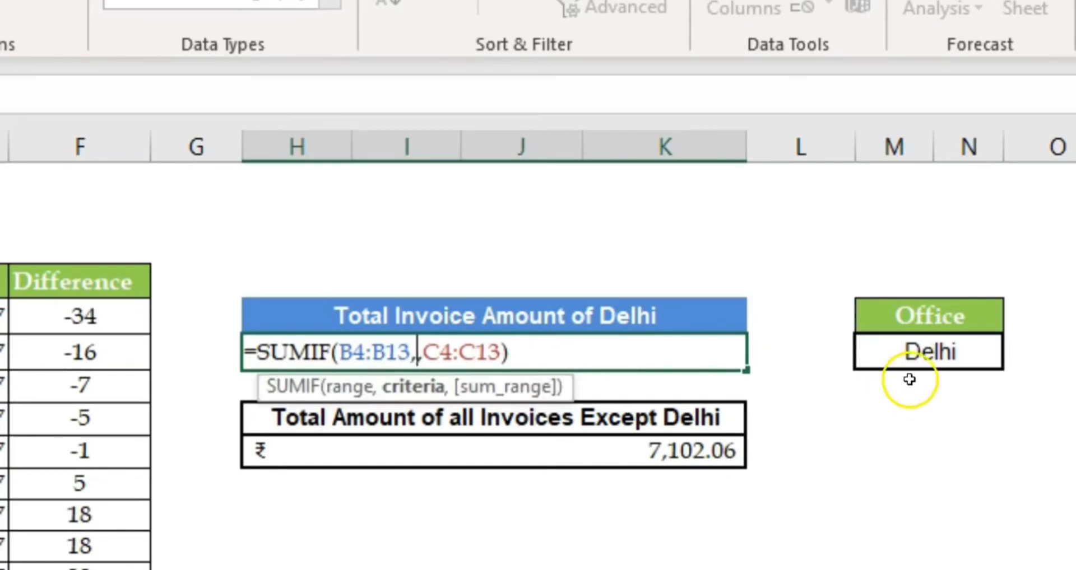
click(925, 352)
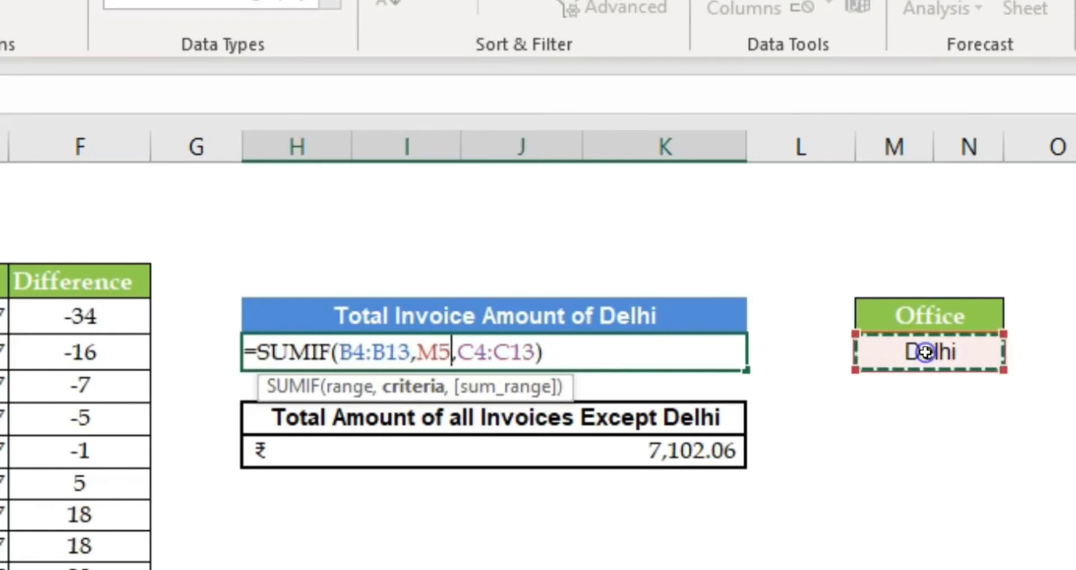
key(Return)
key(Up)
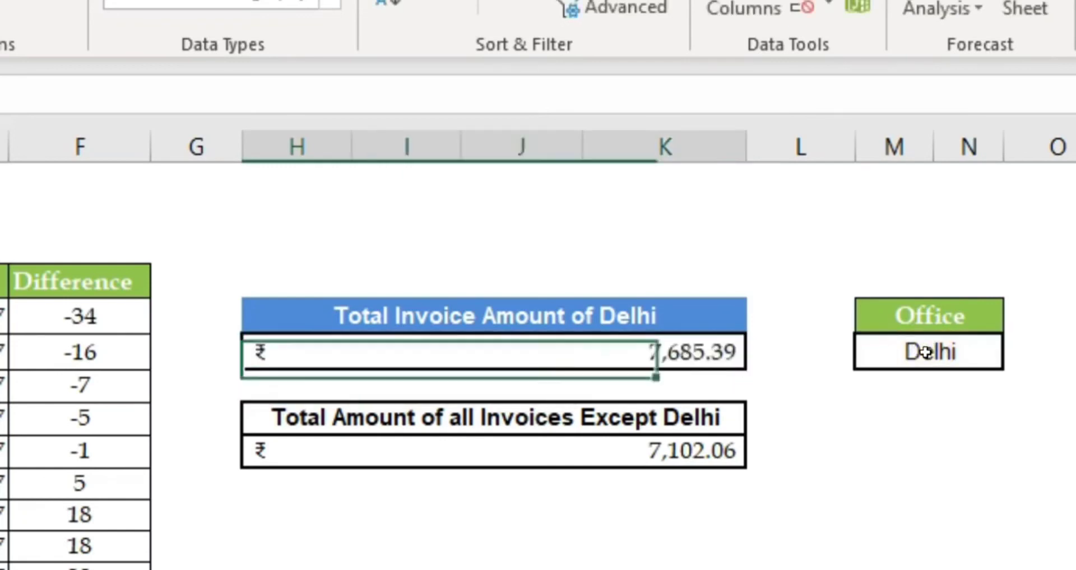
Replace the "<>Delhi" criterion in the formula totalling all invoices except Delhi with "<>"&M5.
double_click(689, 455)
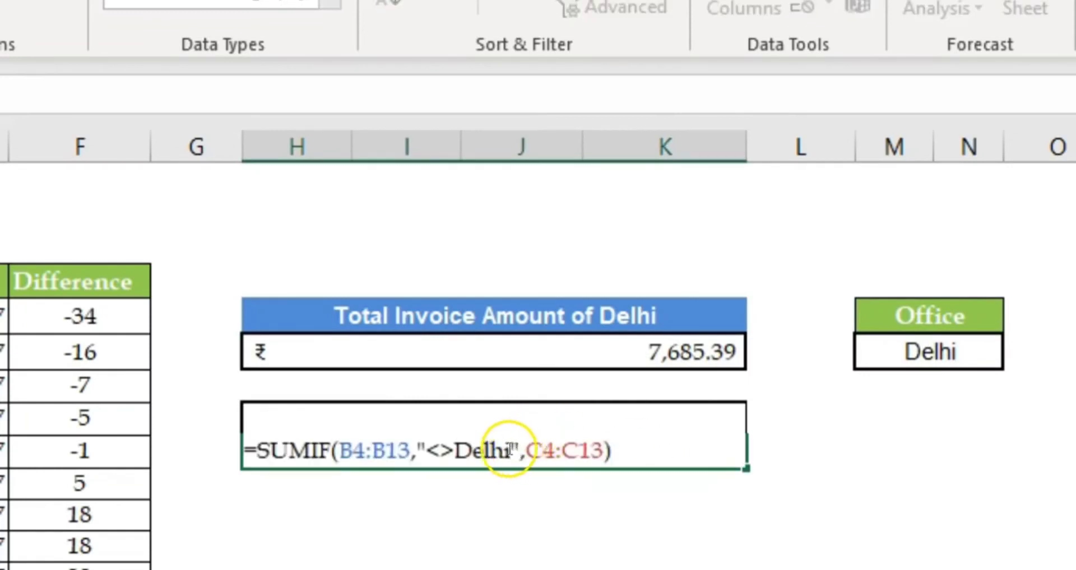
drag(427, 449, 507, 450)
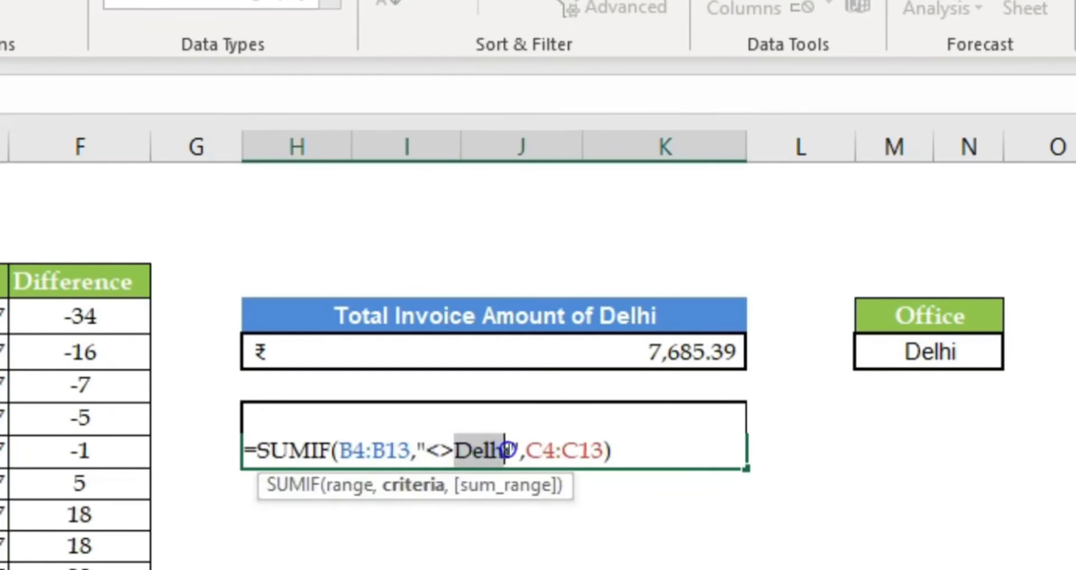
drag(426, 450, 511, 448)
key(BackSpace)
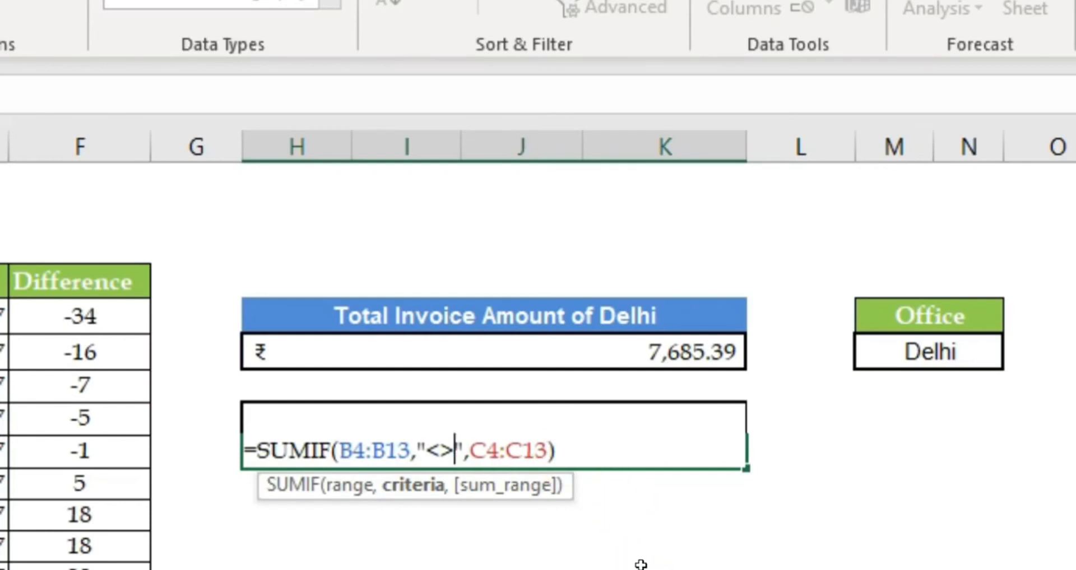
click(463, 450)
text(&)
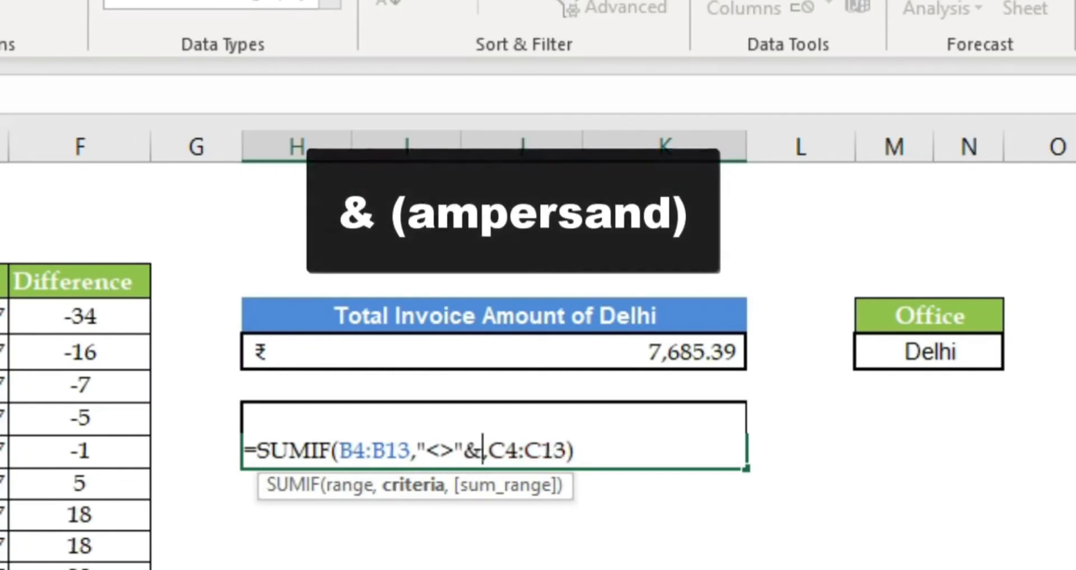
click(929, 353)
key(Return)
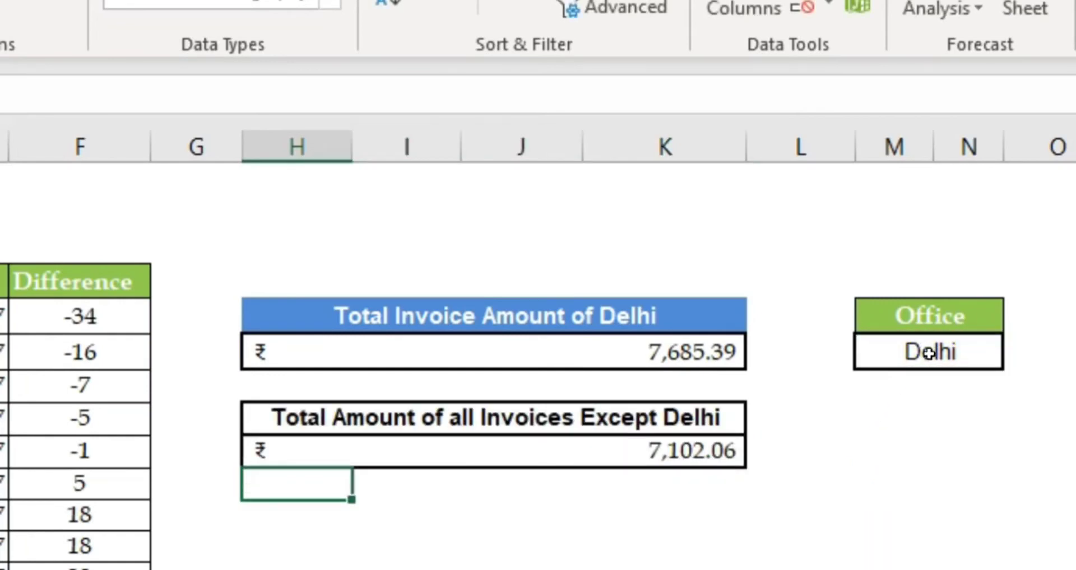
key(Up)
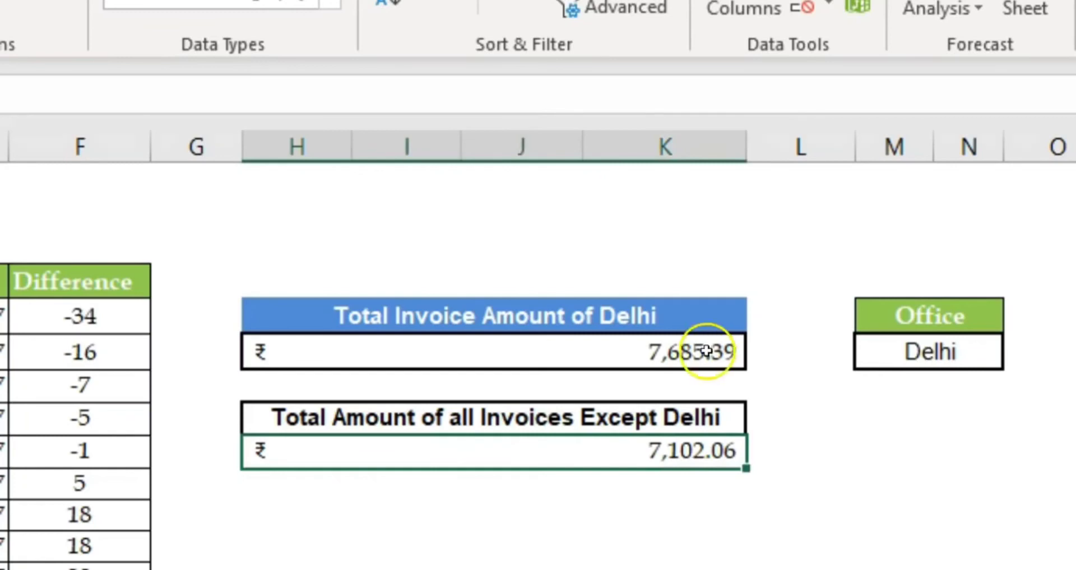
Choose Mumbai from the dropdown list in the Office selection cell M5.
click(952, 353)
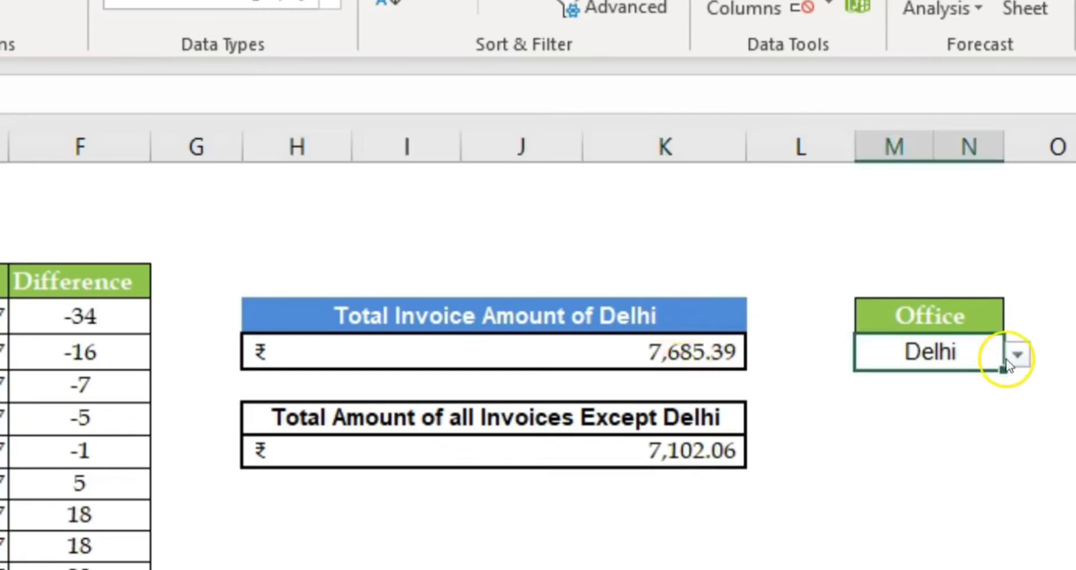
click(1018, 354)
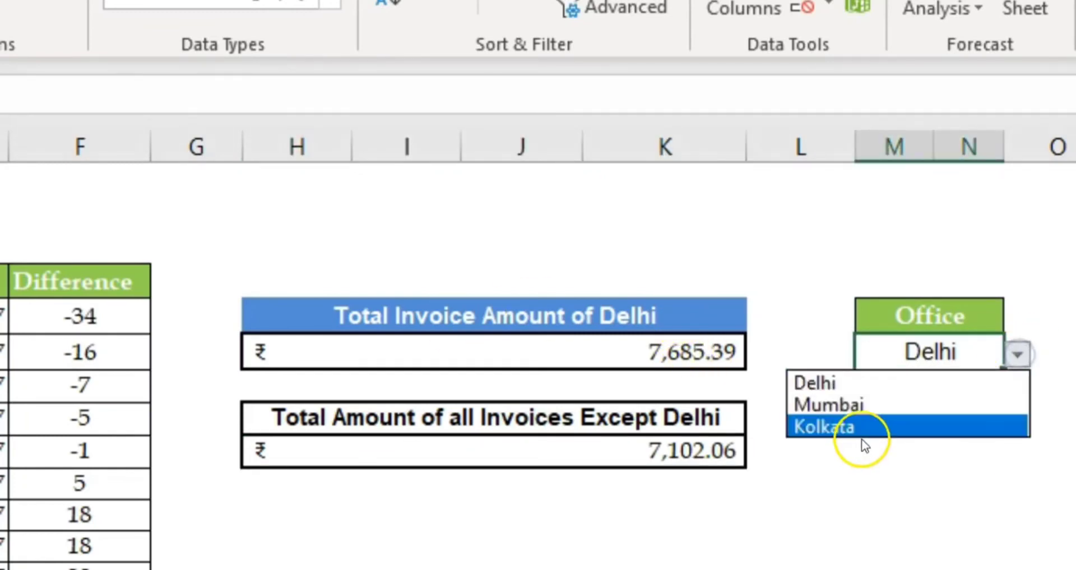
click(910, 410)
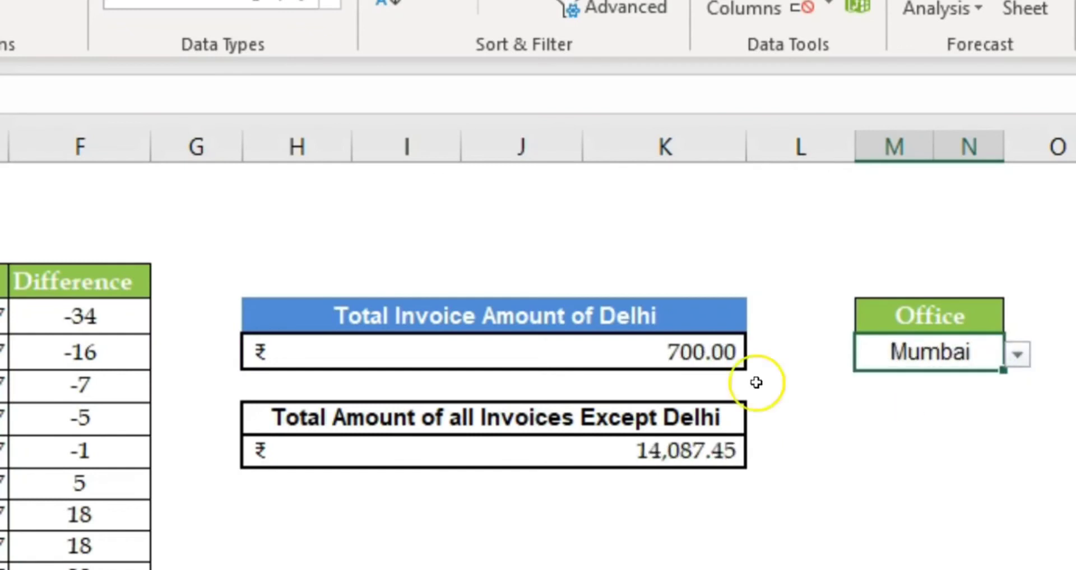
Turn the blue Total Invoice Amount heading into the formula ="Total Invoice Amount of "&M5, replacing the fixed office name.
click(585, 318)
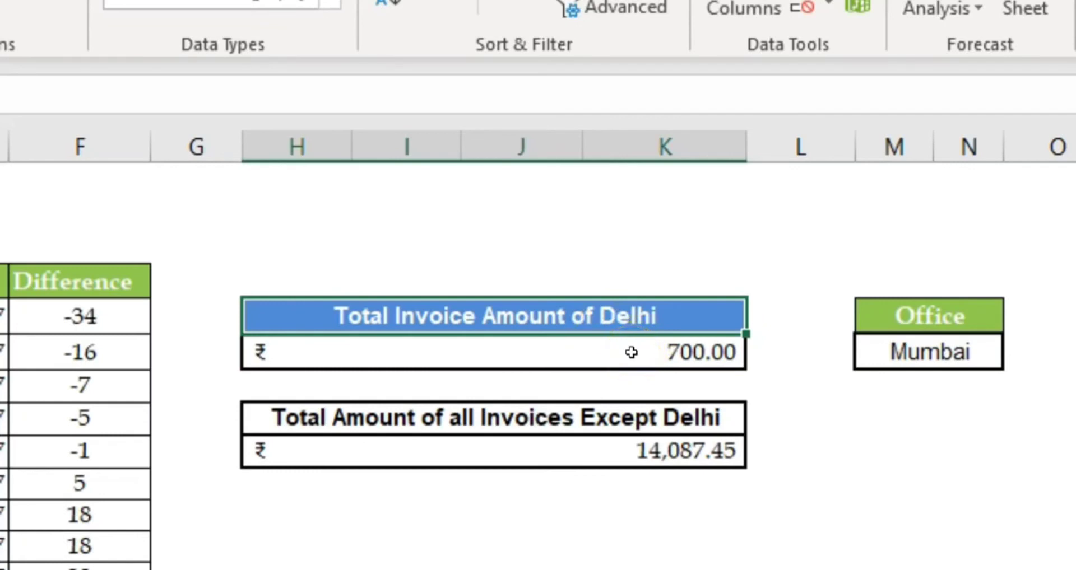
double_click(326, 315)
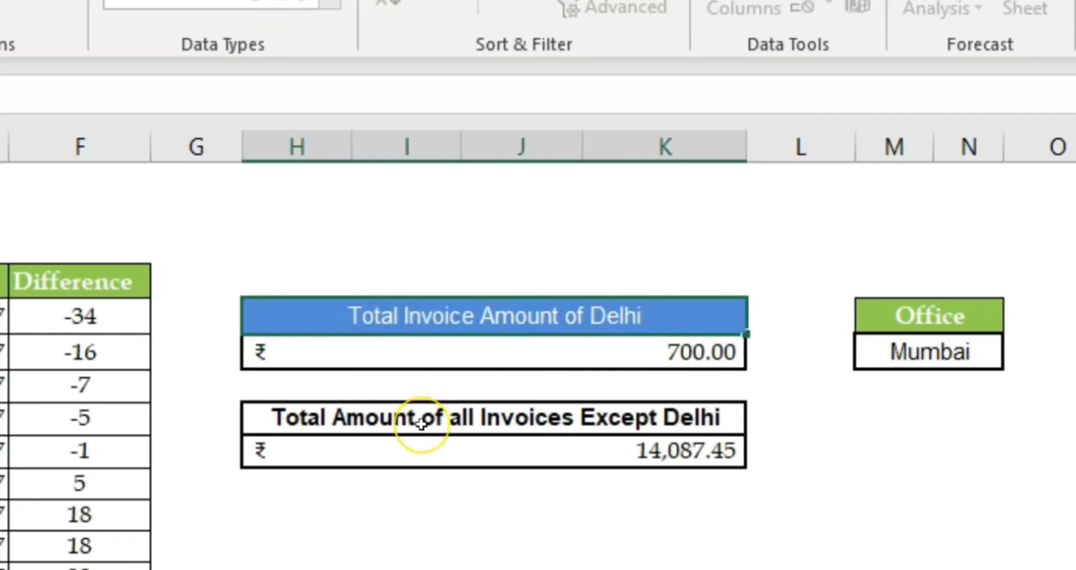
text(=)
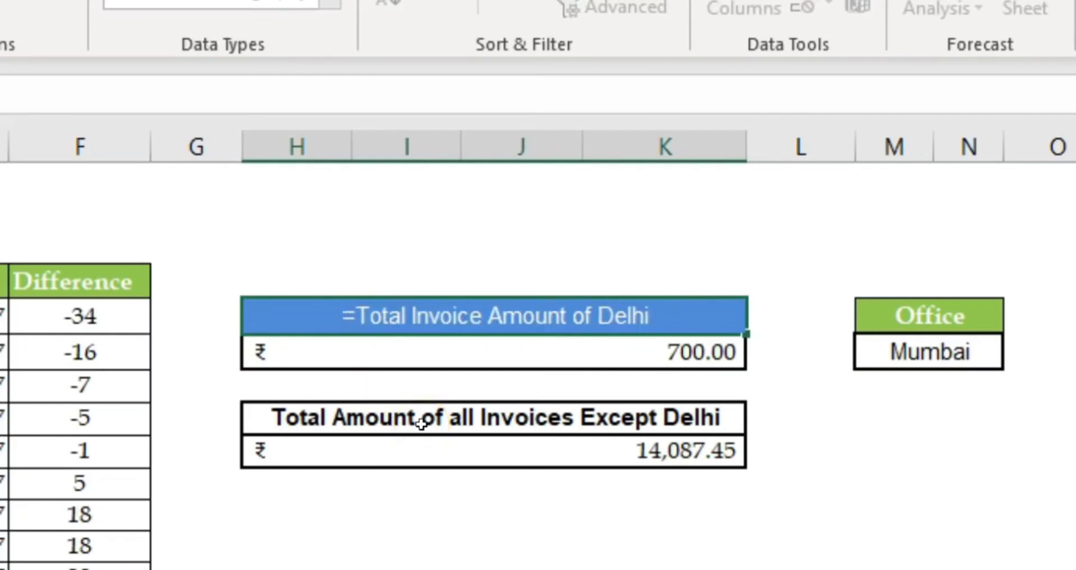
text(")
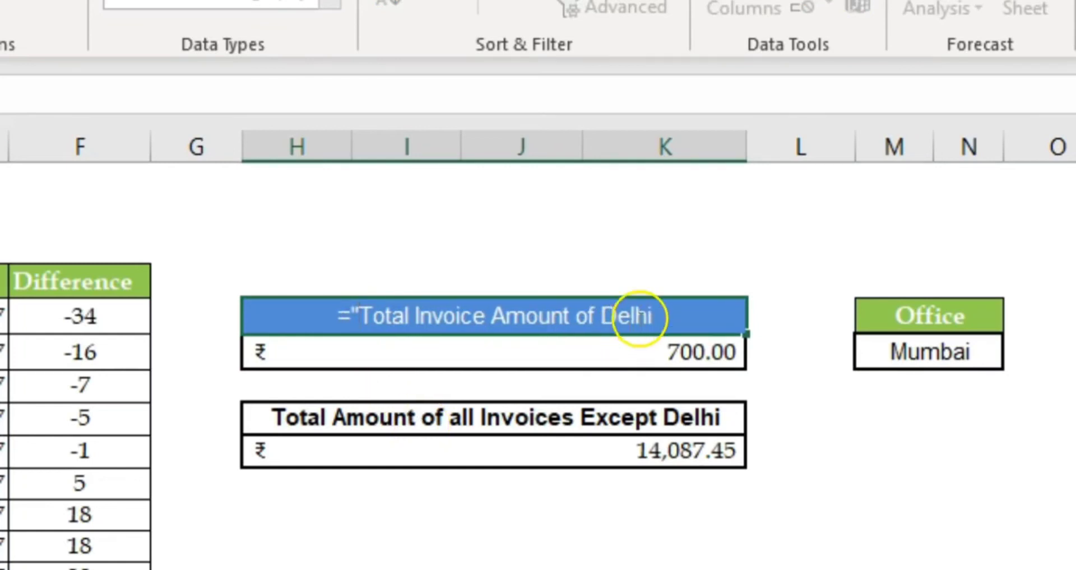
click(603, 313)
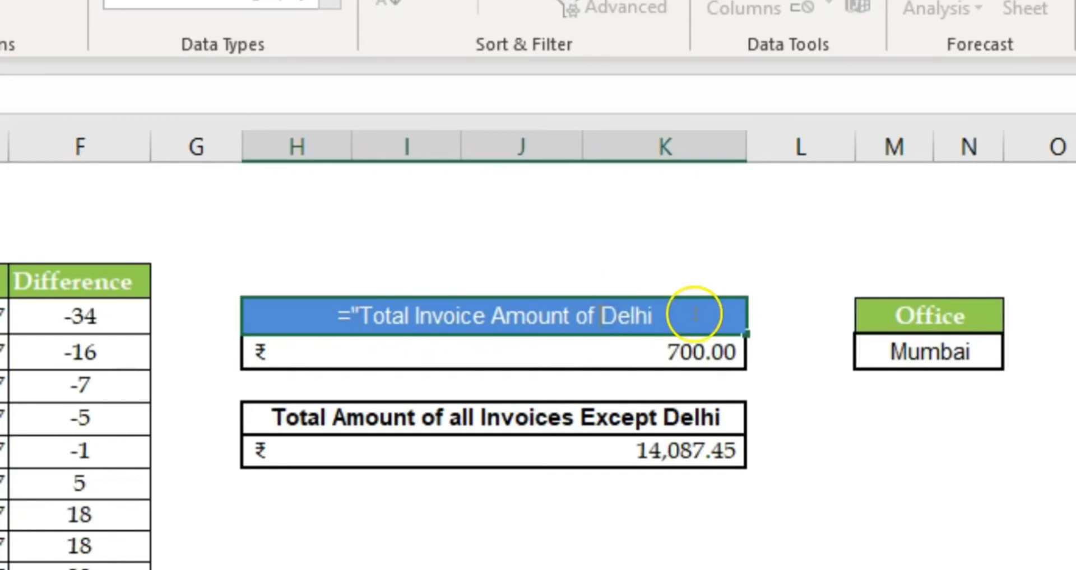
click(687, 318)
key(BackSpace)
key(BackSpace)
key(BackSpace)
key(BackSpace)
key(BackSpace)
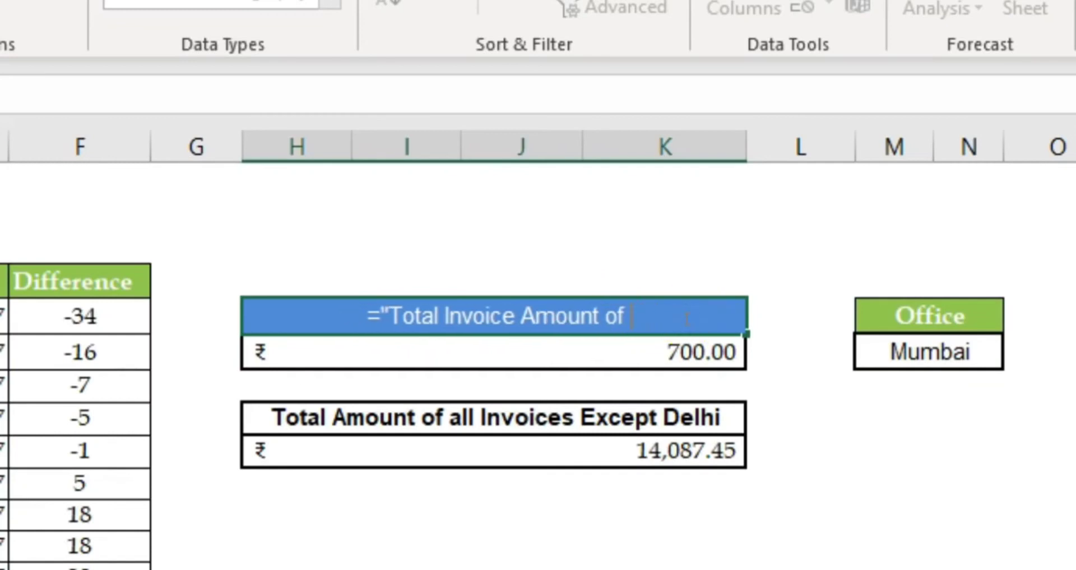
text(")
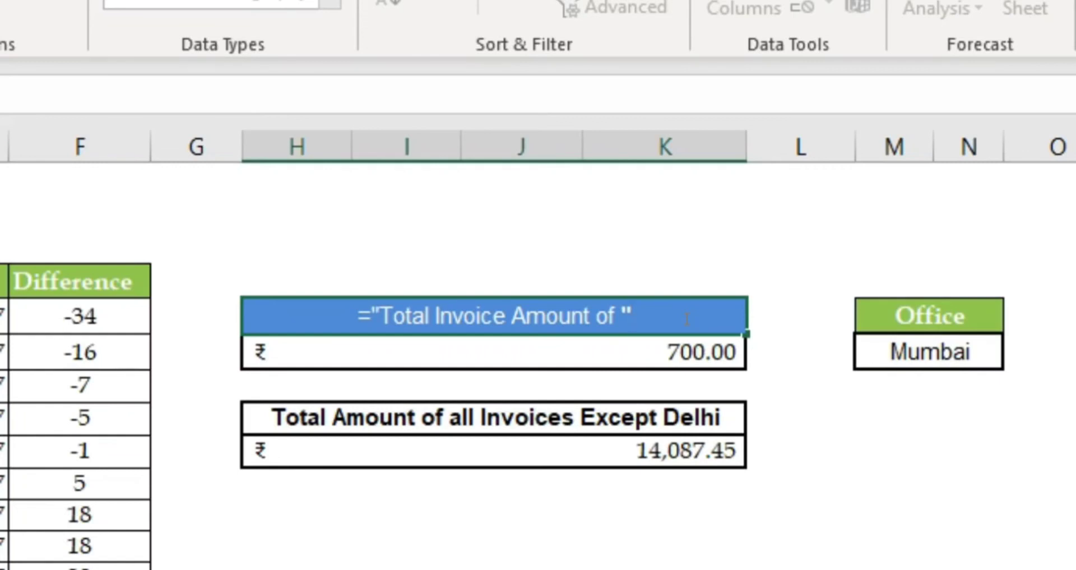
text(&)
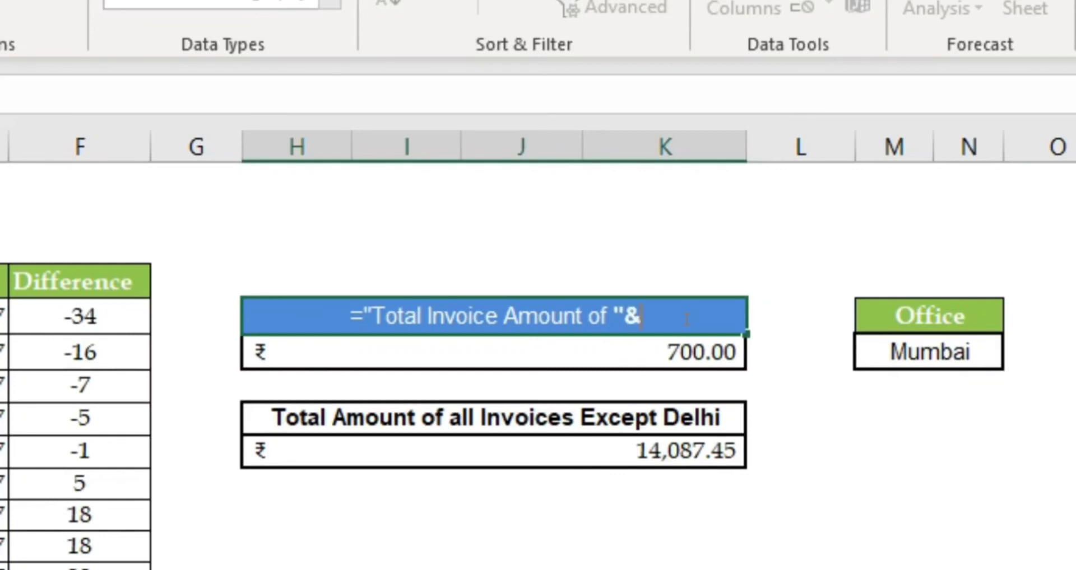
click(923, 354)
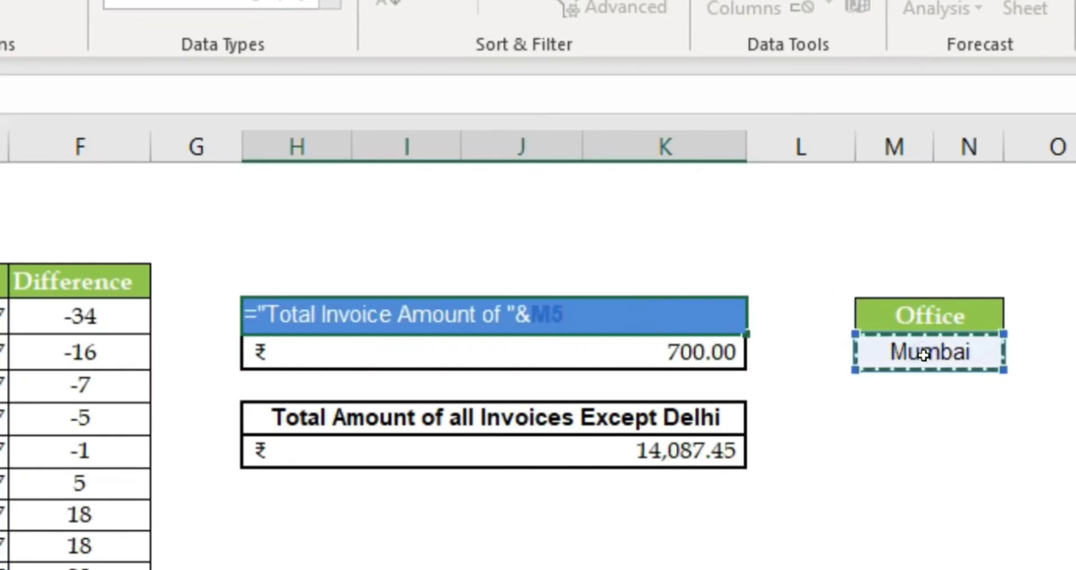
key(Return)
key(Return)
key(Up)
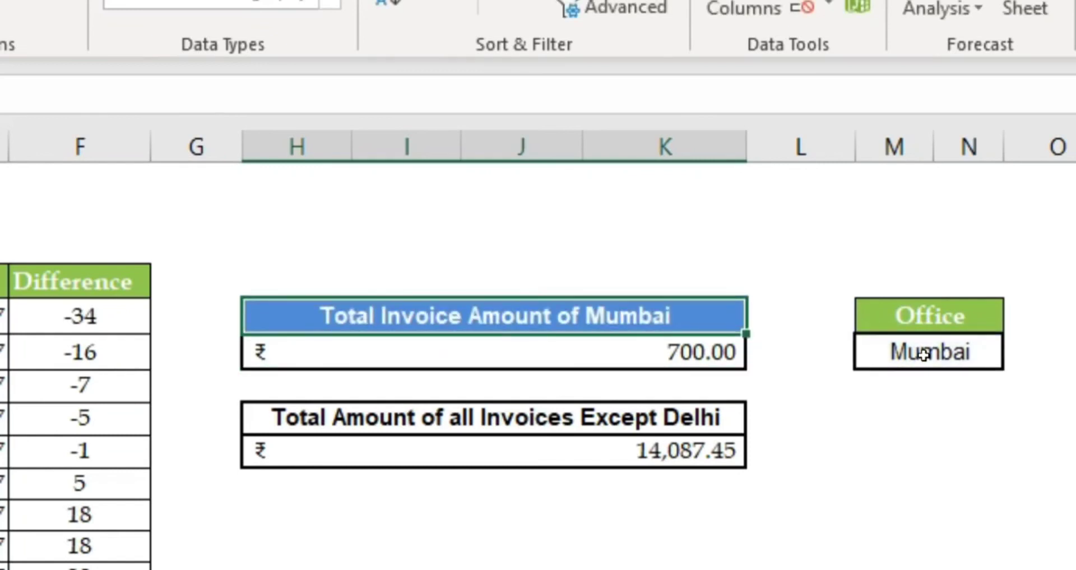
Switch the Office selection in M5 back to Delhi.
click(536, 315)
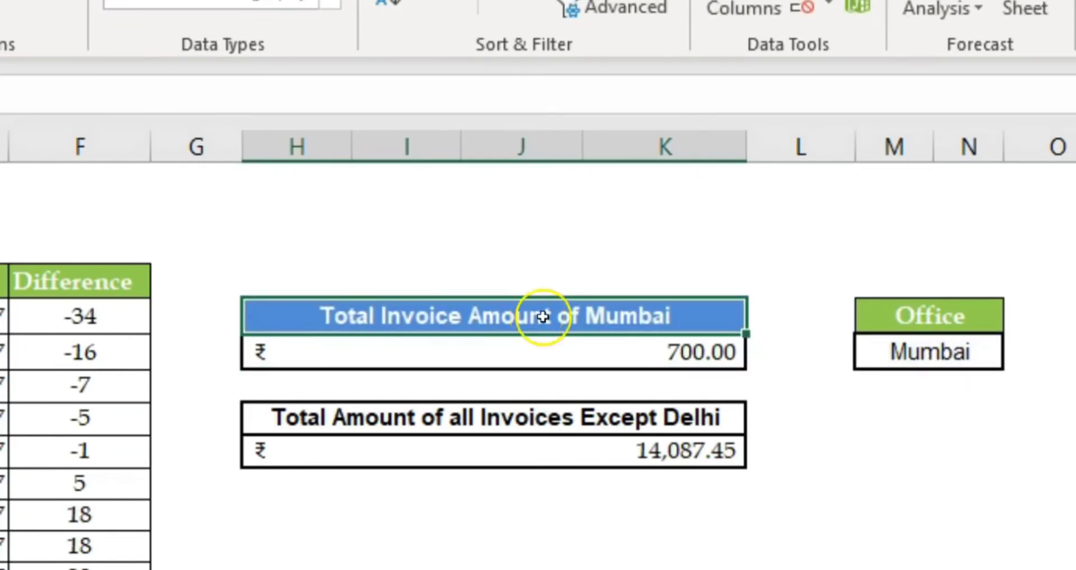
click(915, 354)
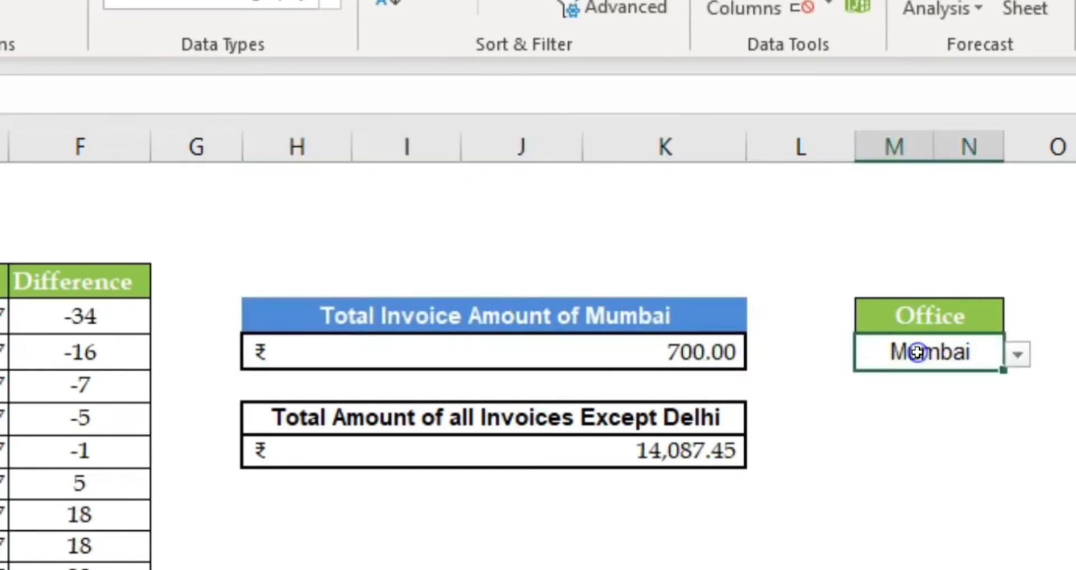
click(1021, 353)
click(928, 385)
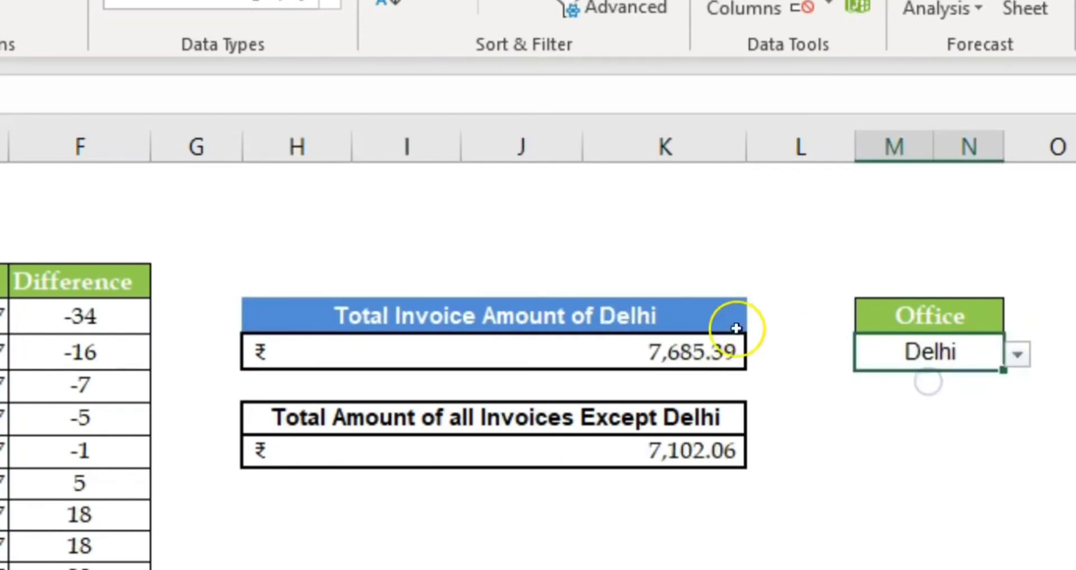
Turn the heading of the second total into the formula ="Total Amount of all Invoices Except "&M5.
double_click(644, 423)
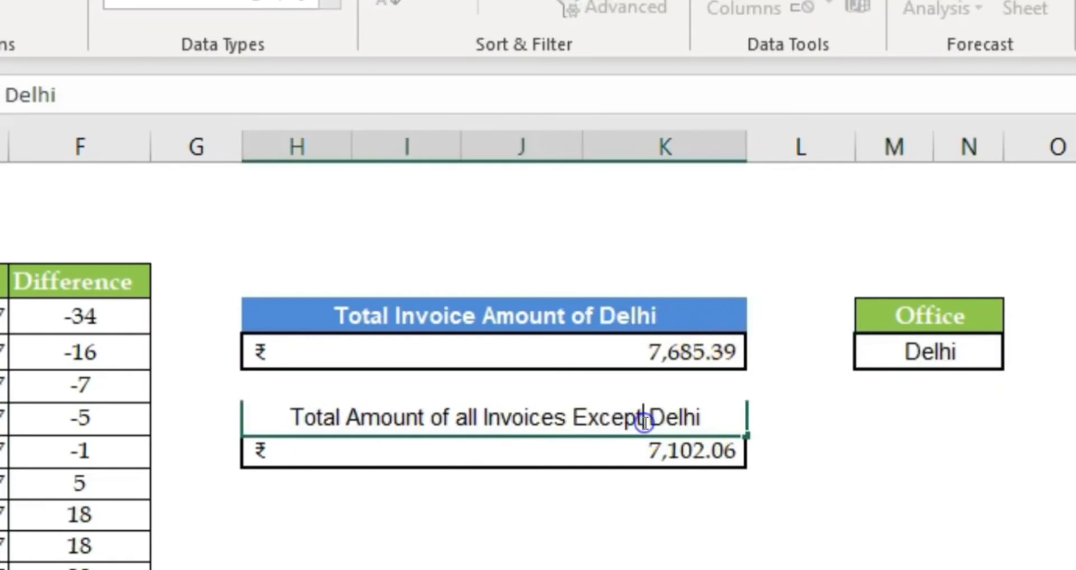
click(291, 420)
text(=)
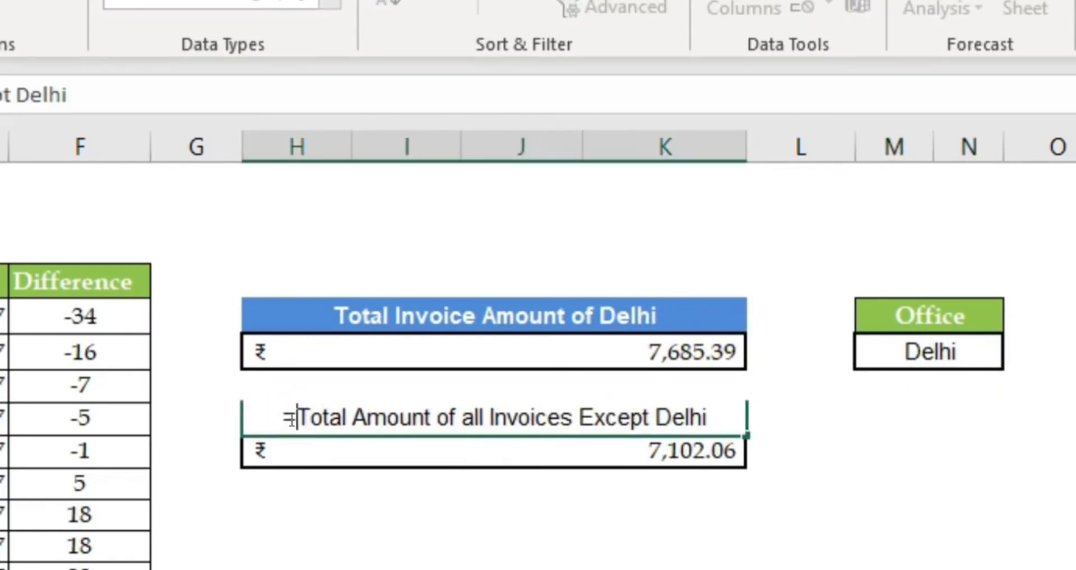
text(")
click(720, 414)
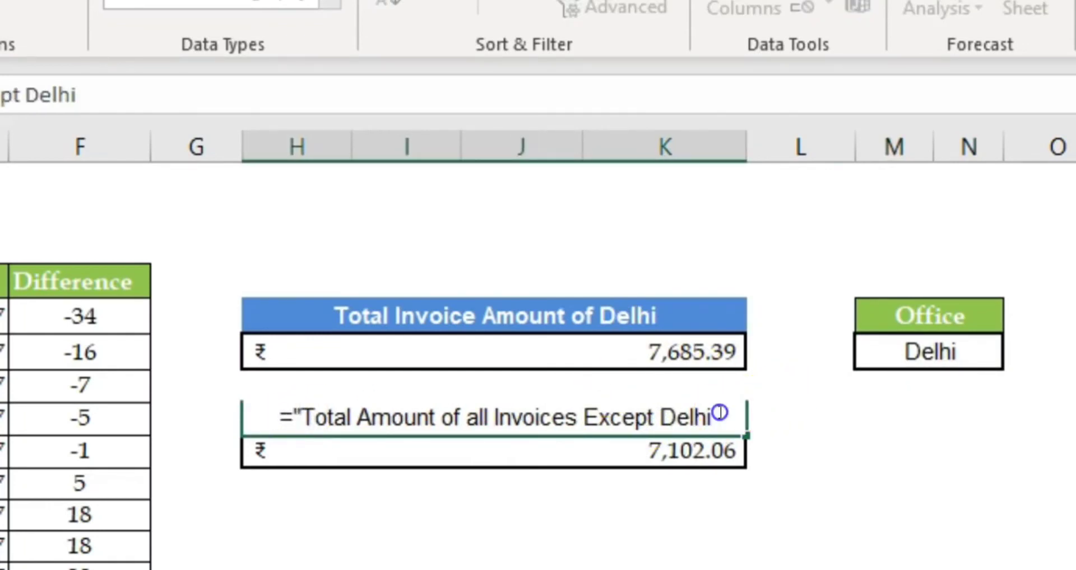
key(BackSpace)
key(BackSpace)
key(BackSpace)
key(BackSpace)
key(BackSpace)
text("&)
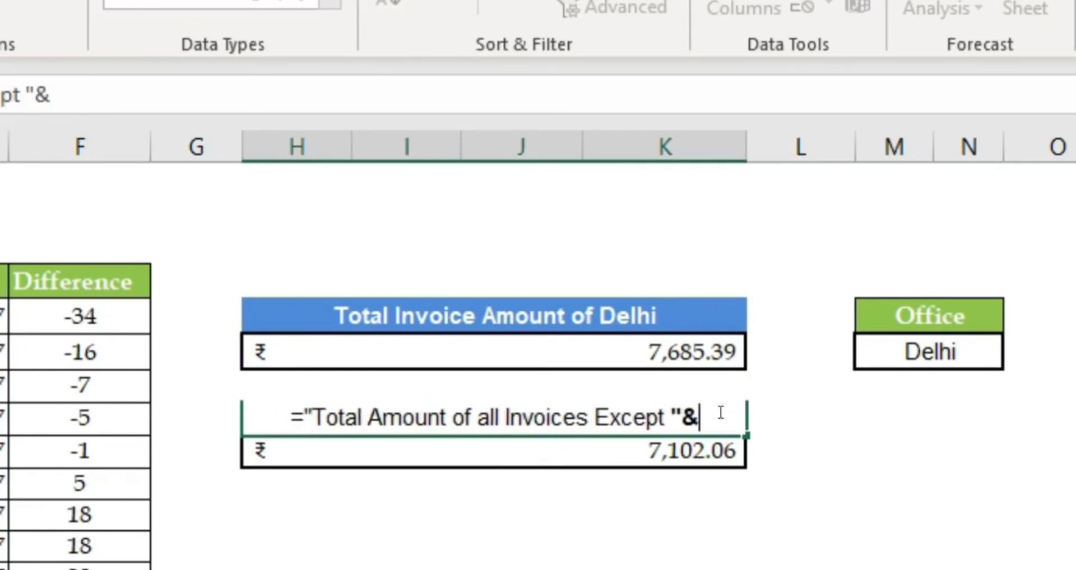
click(893, 359)
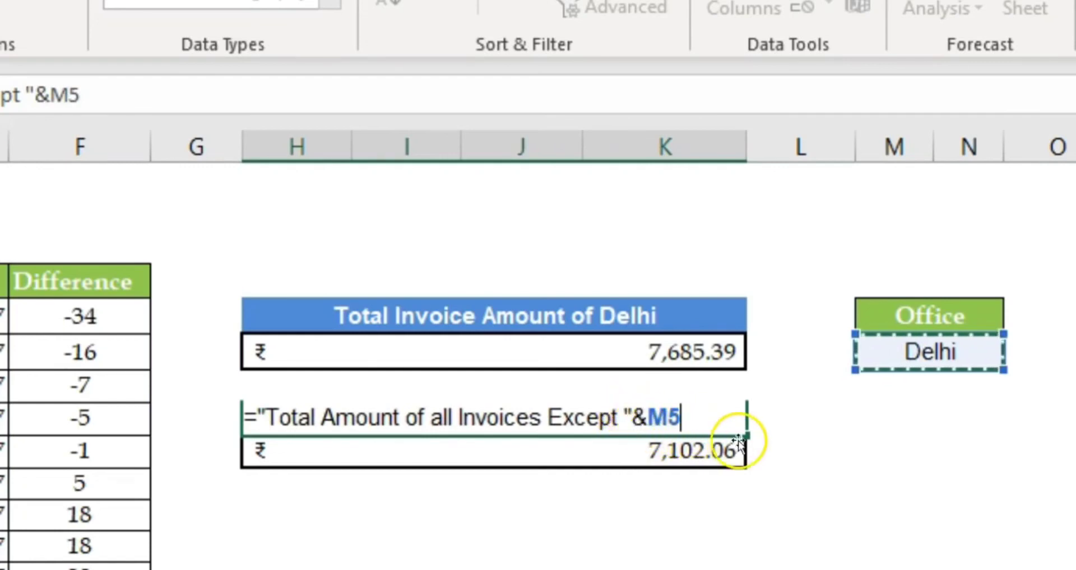
key(Return)
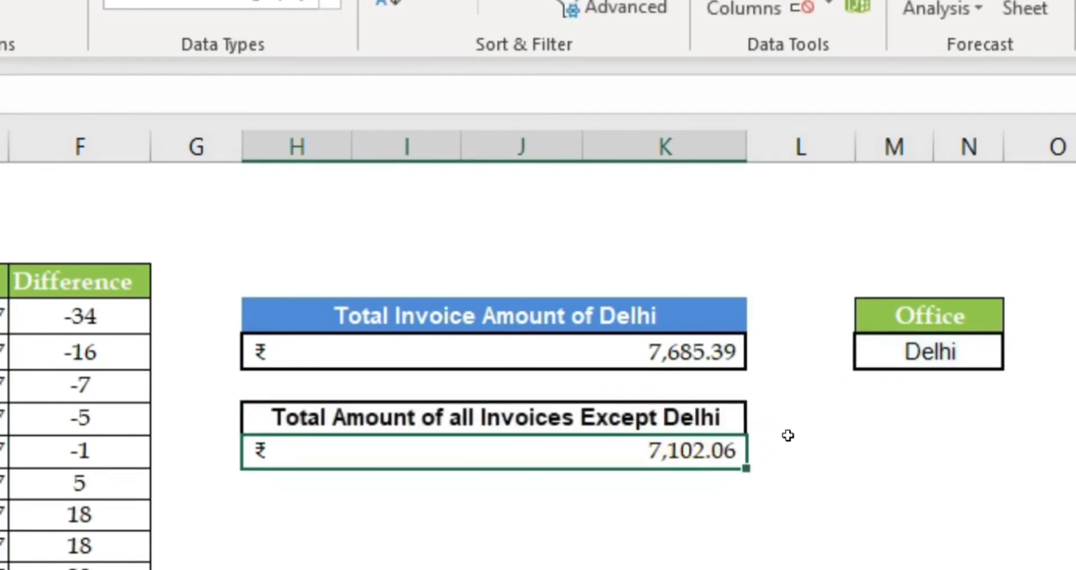
Test the dynamic headings and totals by switching the Office selection in M5 to Mumbai and finally to Kolkata.
click(959, 352)
click(1015, 357)
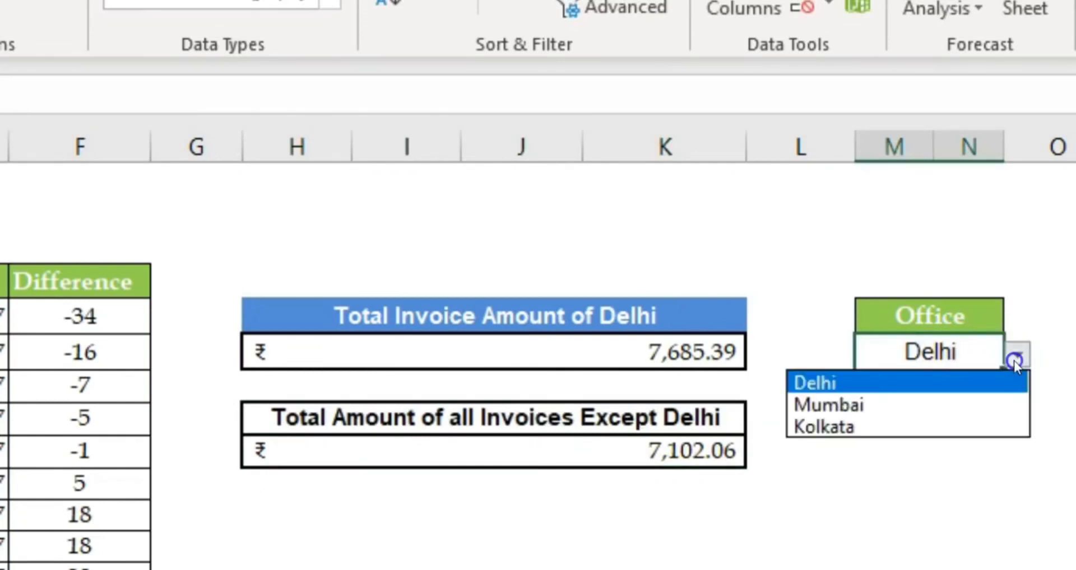
click(939, 404)
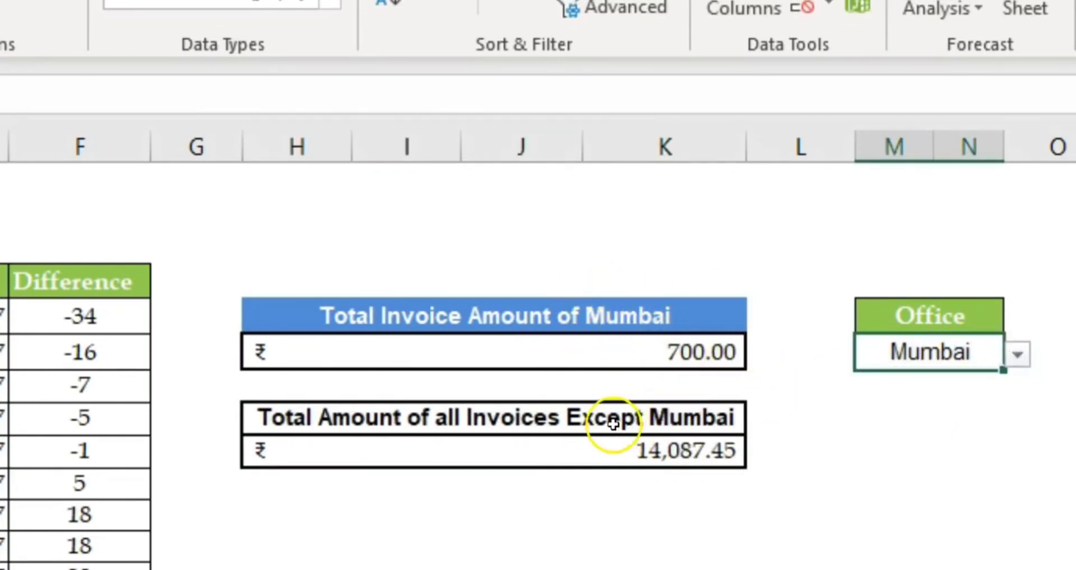
click(1015, 355)
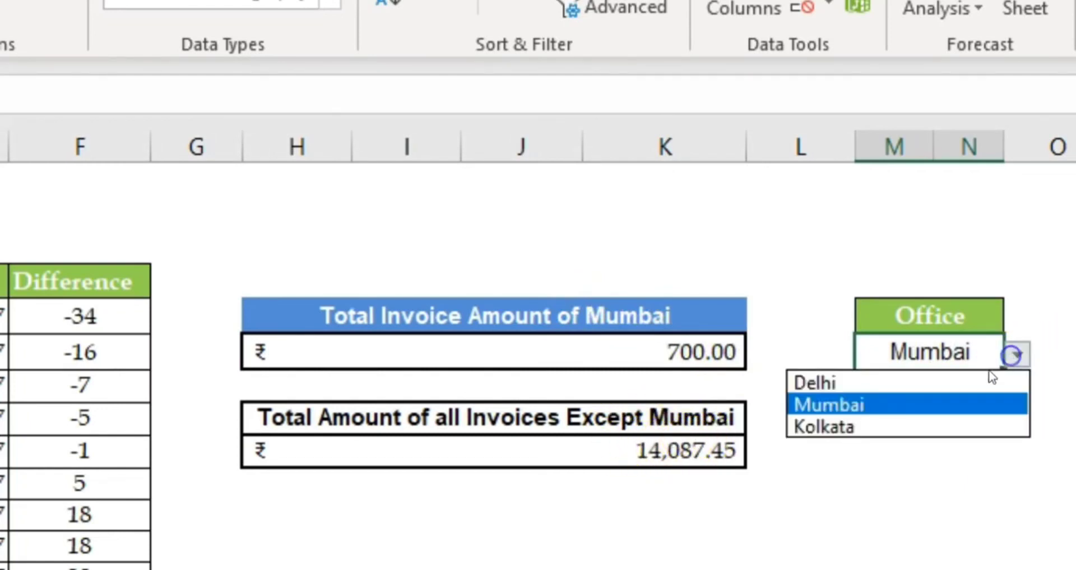
click(889, 430)
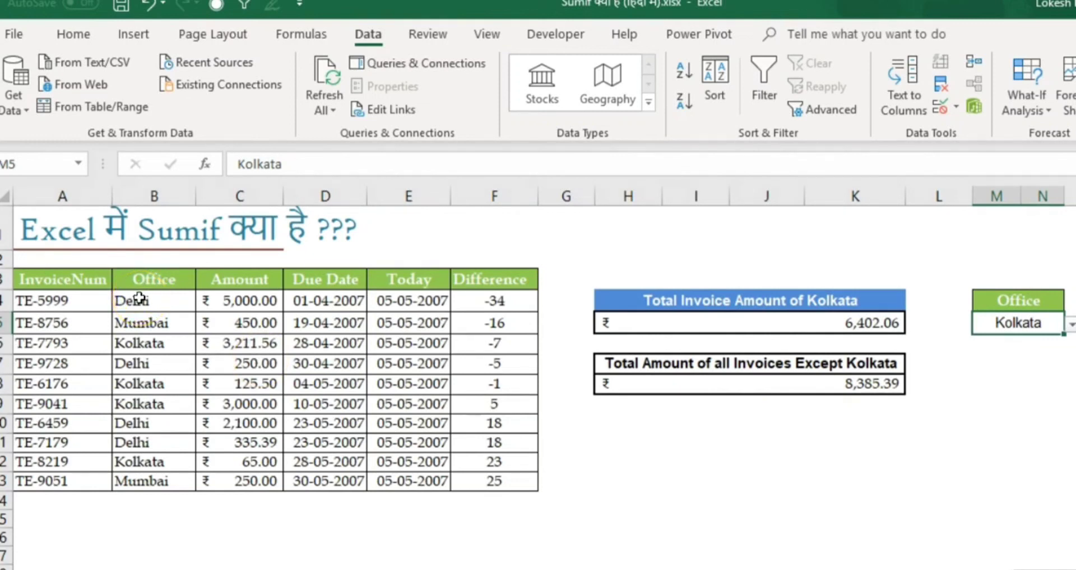
Start a new formula-based conditional formatting rule for the Office and Amount data in B4:C13.
drag(139, 299, 222, 487)
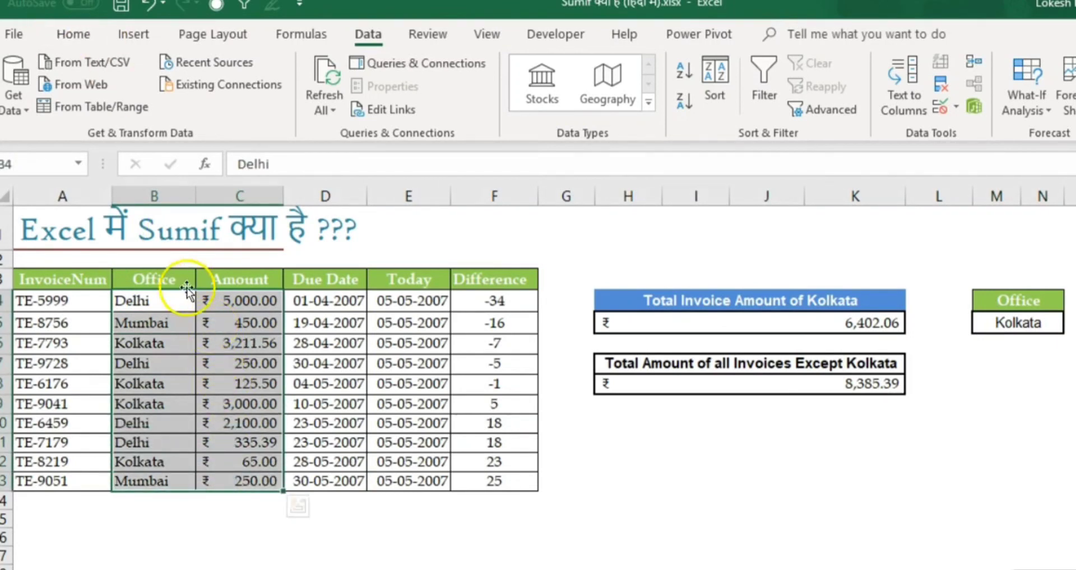
click(75, 34)
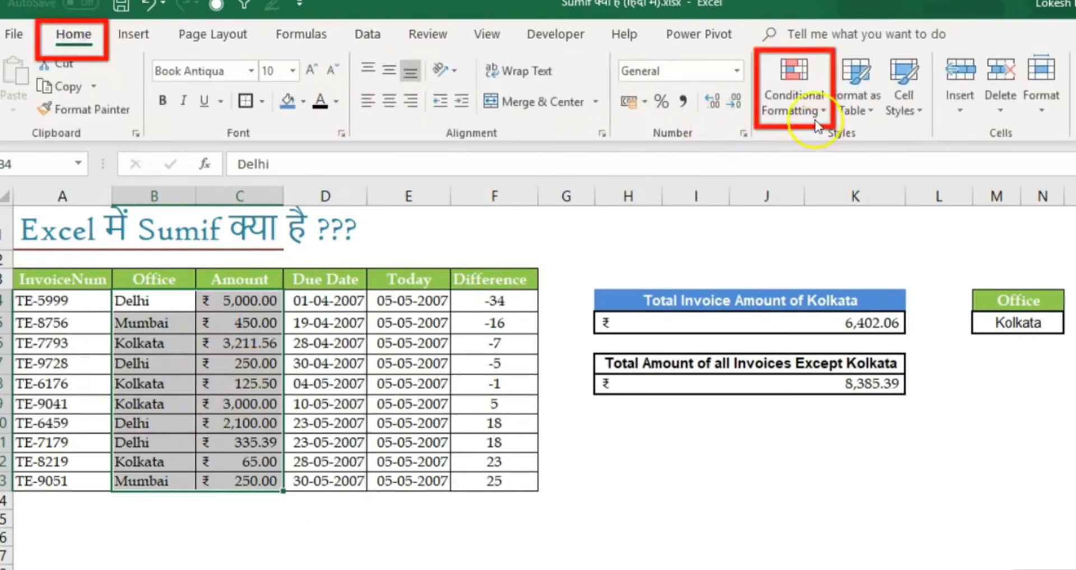
click(802, 100)
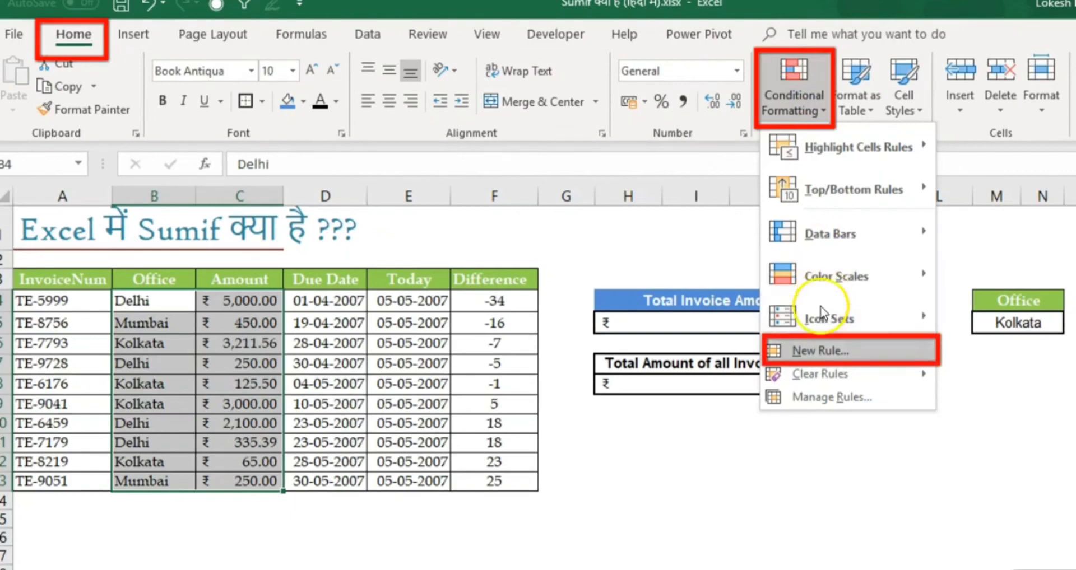
click(828, 352)
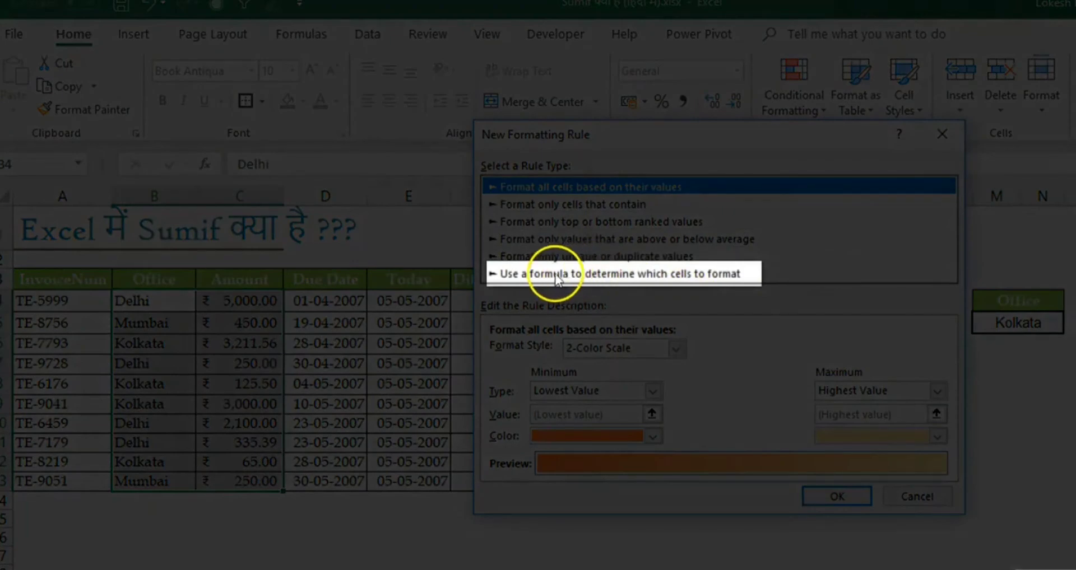
click(552, 275)
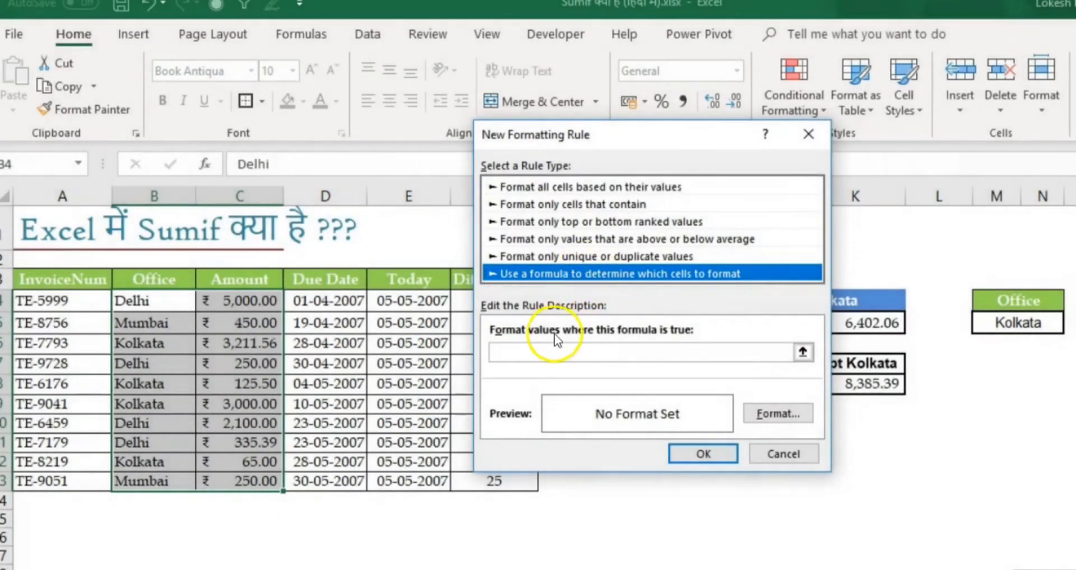
Enter =$B4=$M$5 as the rule's formula, comparing each row's office with the Office dropdown cell.
click(552, 349)
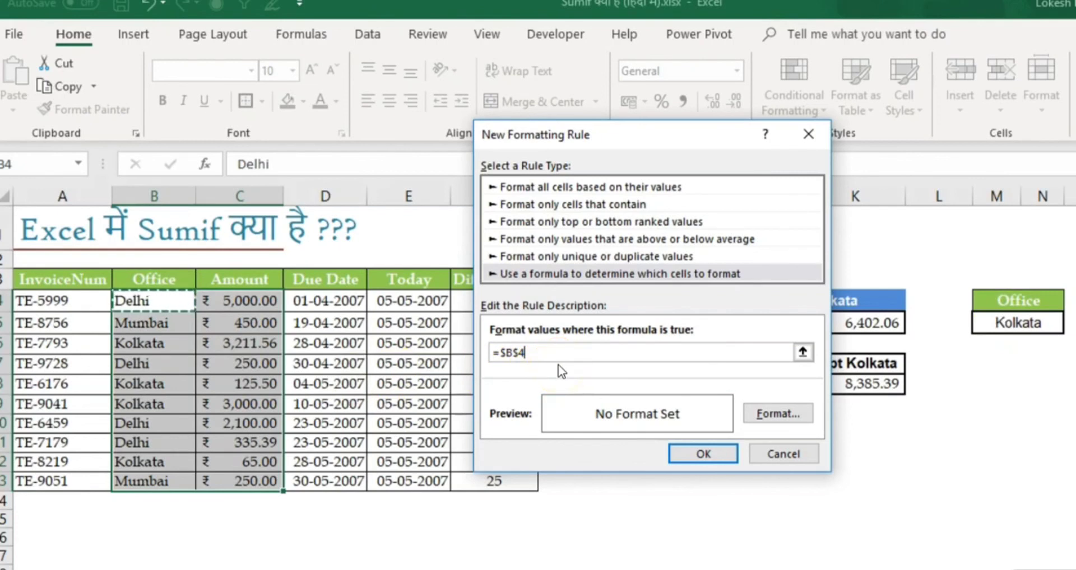
key(F4)
key(F4)
click(526, 355)
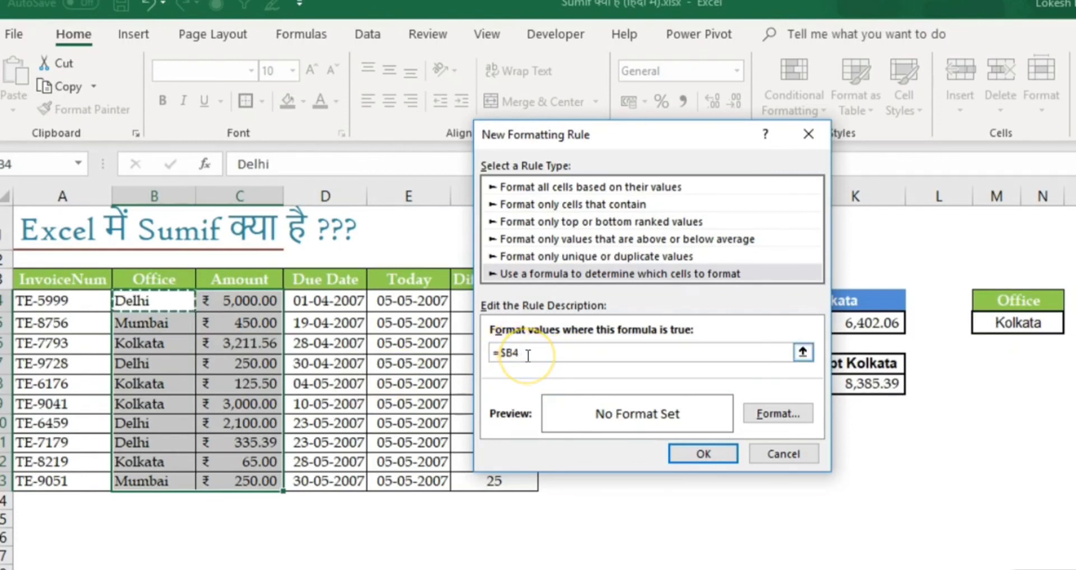
click(1017, 323)
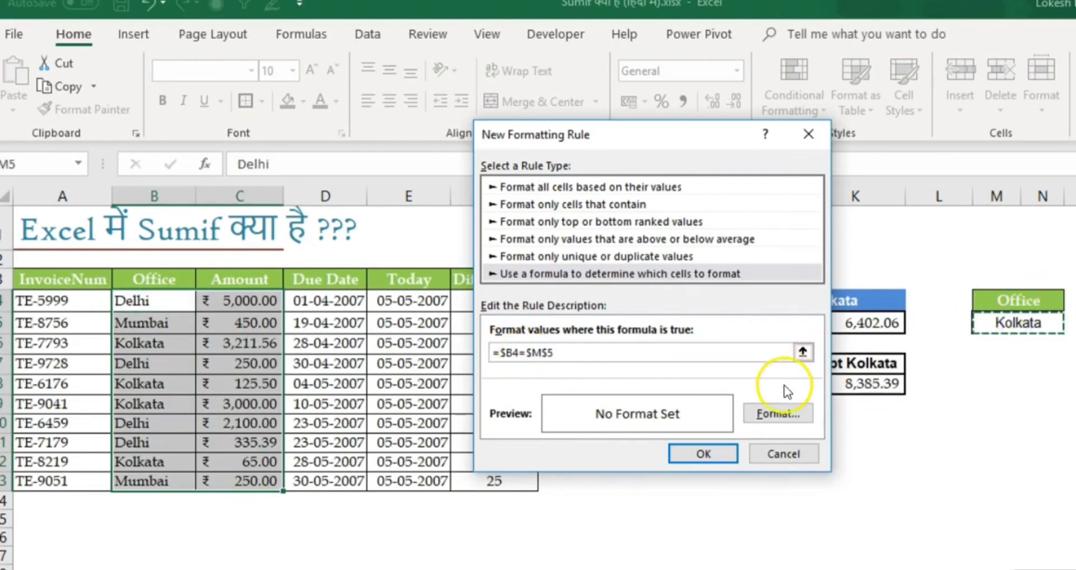
Give the rule a standard light green fill and apply it to the selected Office and Amount cells.
click(776, 414)
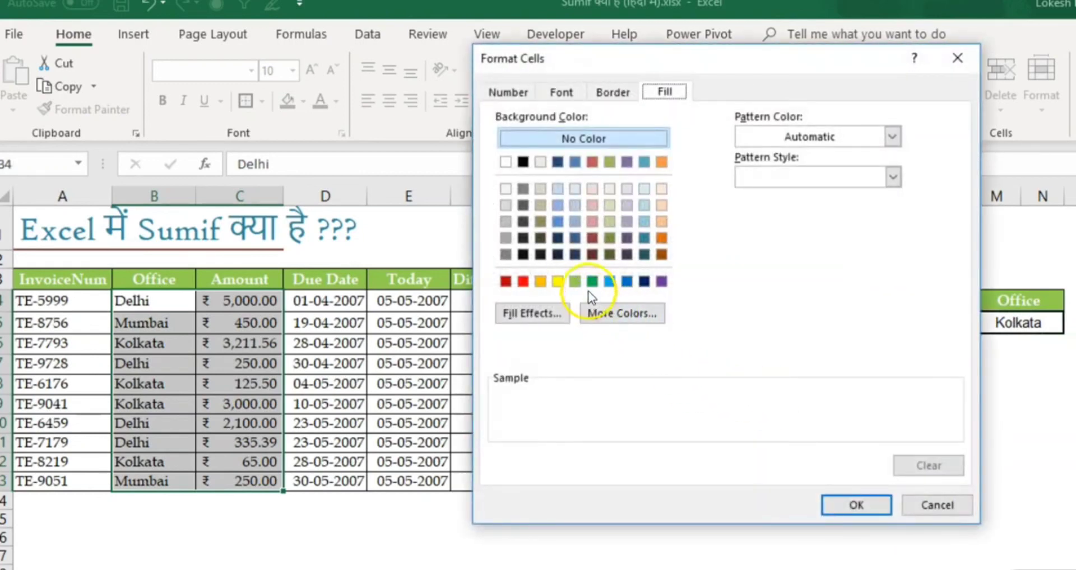
click(574, 280)
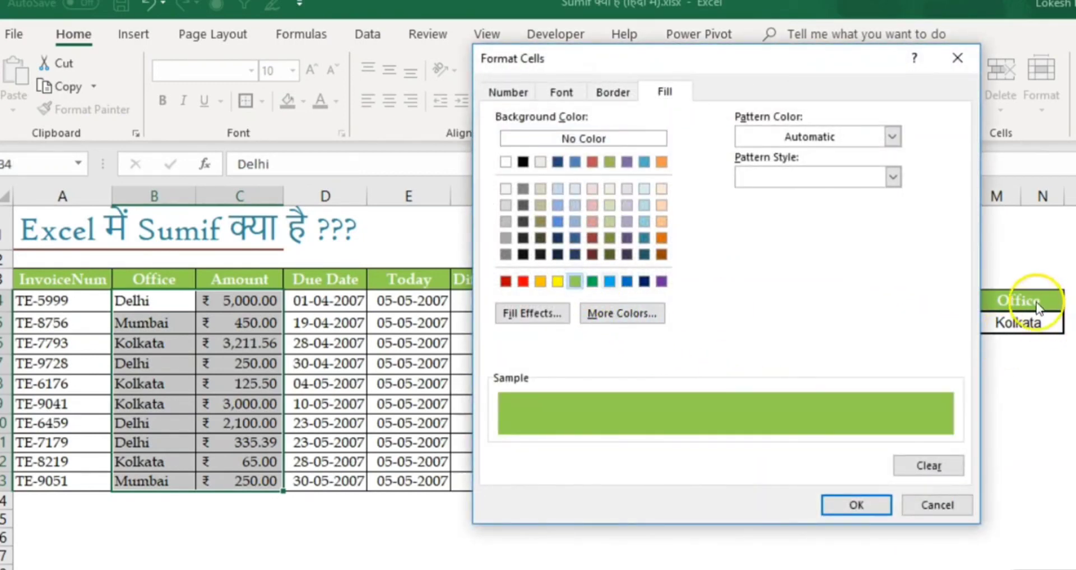
click(861, 503)
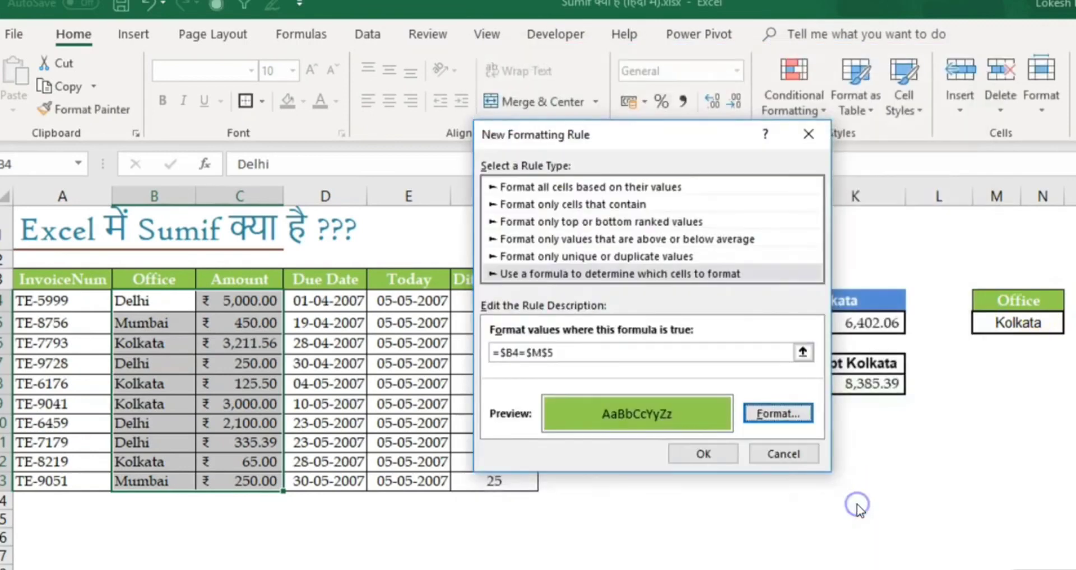
click(705, 454)
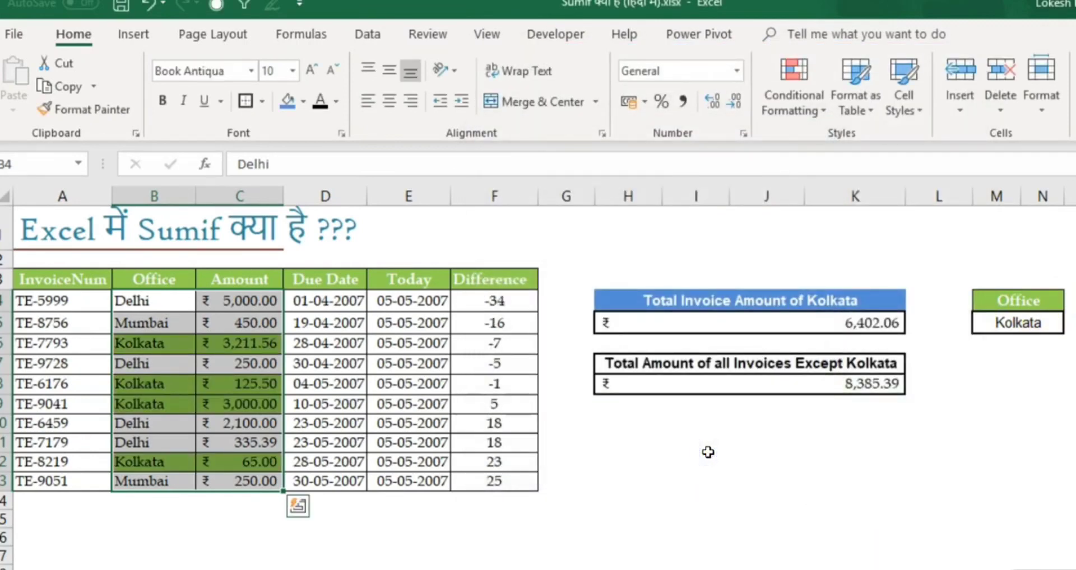
Select the Office dropdown cell M5.
click(1007, 323)
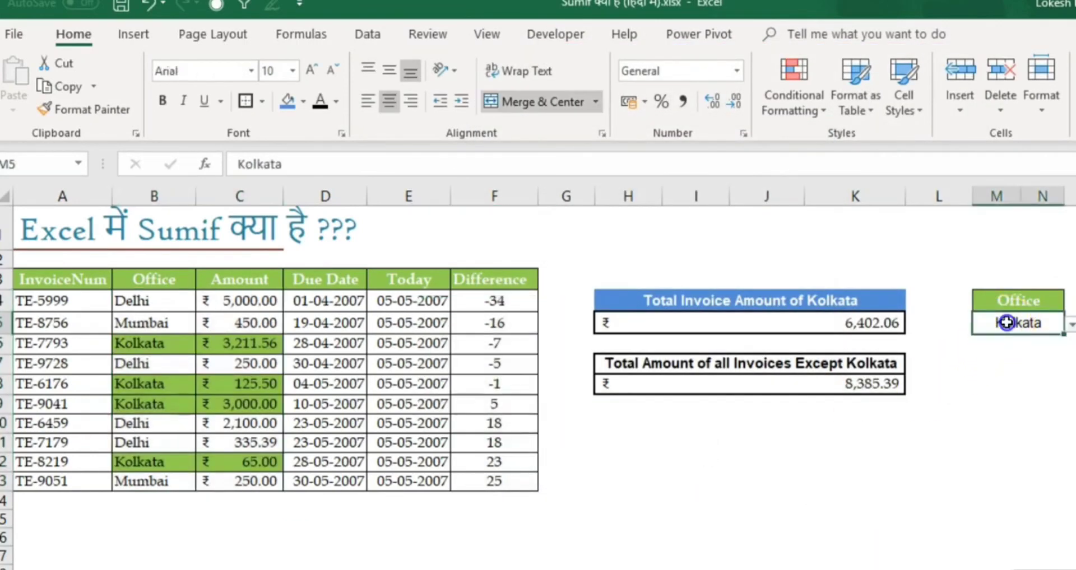